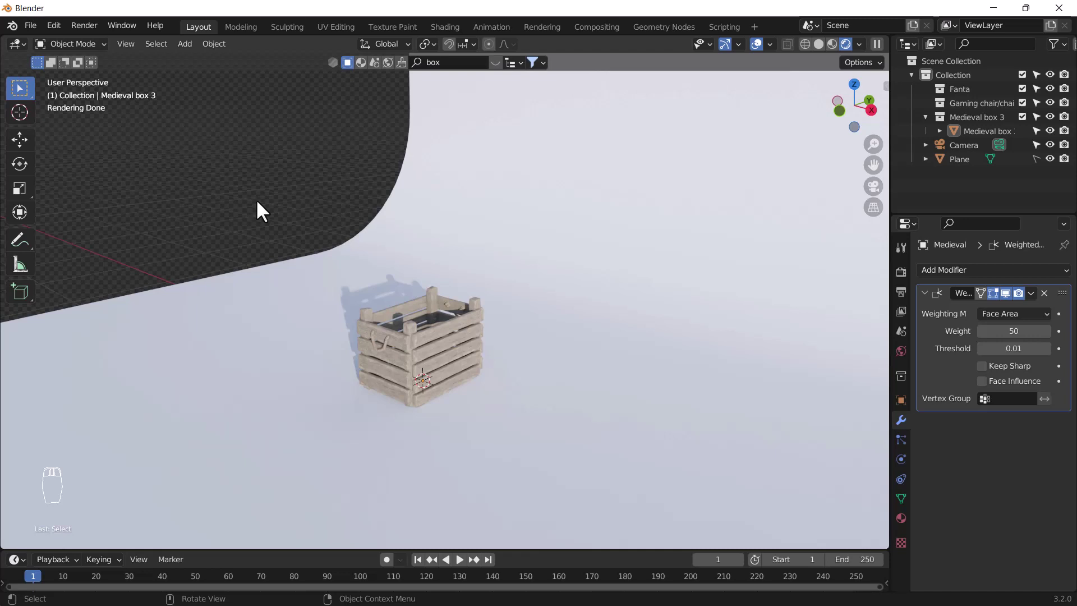
# Orbit around the crate and split the 3D view into two side-by-side viewports
pyautogui.moveTo(381, 304)
pyautogui.mouseDown(button='middle')
pyautogui.moveTo(449, 291)
pyautogui.moveTo(570, 308)
pyautogui.moveTo(545, 373)
pyautogui.moveTo(480, 360)
pyautogui.mouseUp(button='middle')
pyautogui.scroll(3, 483, 350)
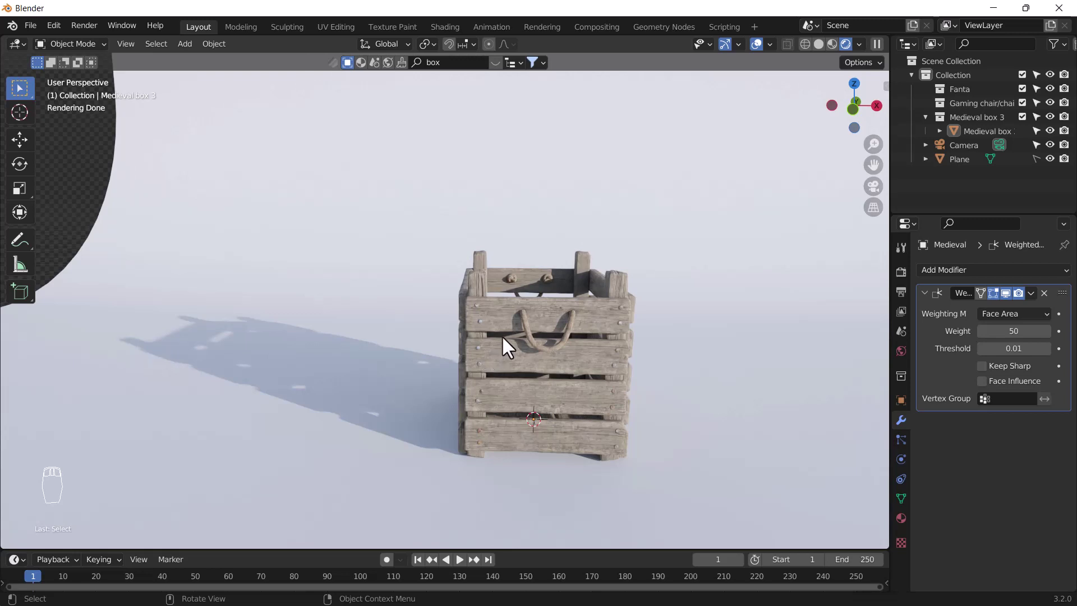
pyautogui.moveTo(509, 339); pyautogui.dragTo(481, 346, button='middle')
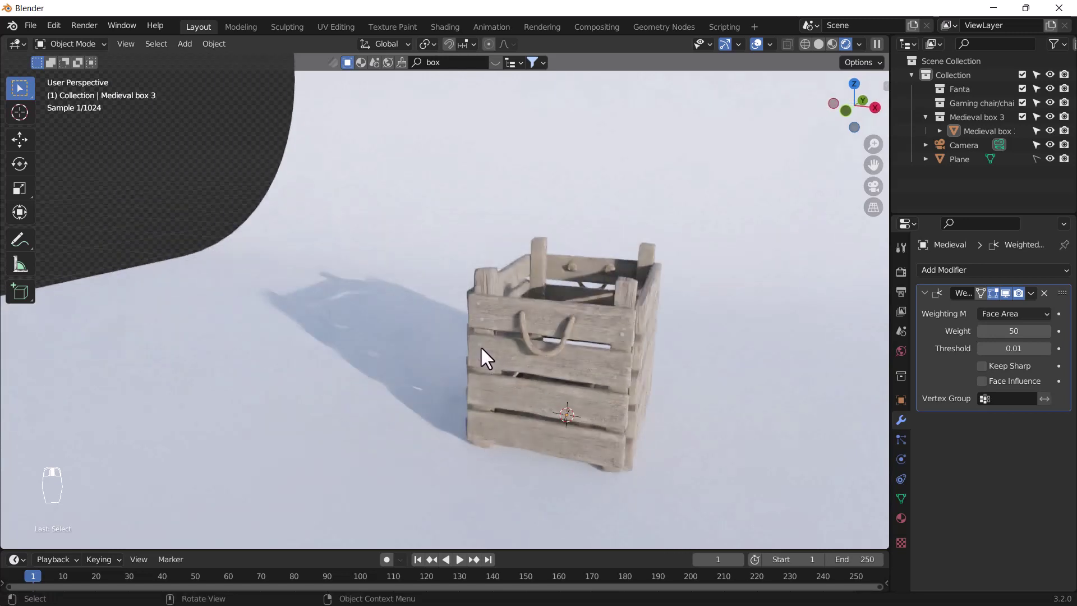
pyautogui.moveTo(563, 318); pyautogui.dragTo(479, 321, button='middle')
pyautogui.moveTo(887, 39)
pyautogui.mouseDown()
pyautogui.moveTo(709, 12)
pyautogui.moveTo(421, 37)
pyautogui.mouseUp()
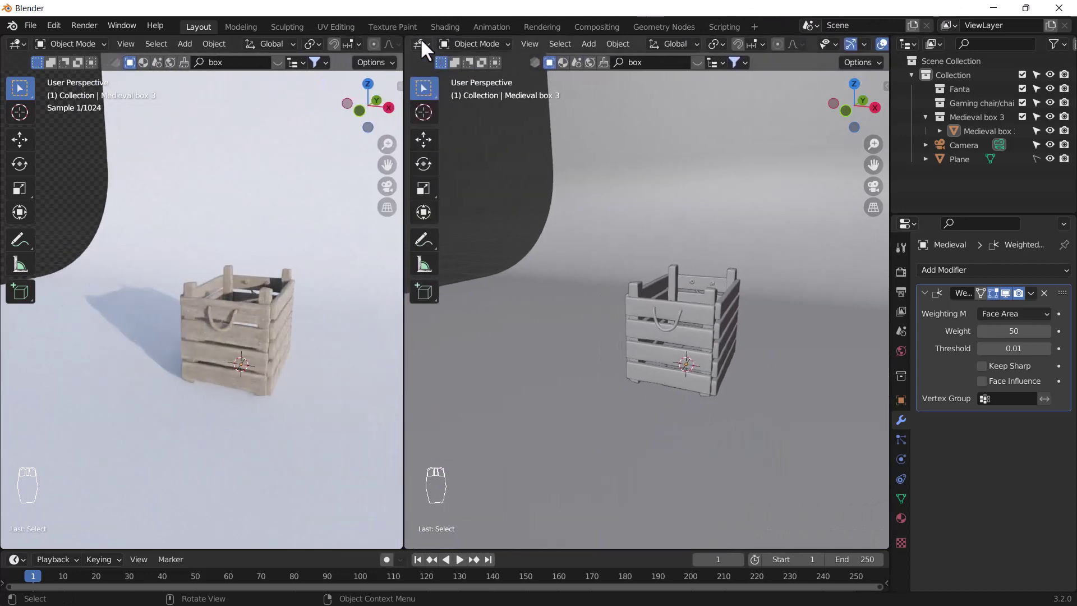
# Make the right area an Image Editor with a new black 1024×1024 image 'Test', no alpha
pyautogui.click(421, 42)
pyautogui.click(457, 112)
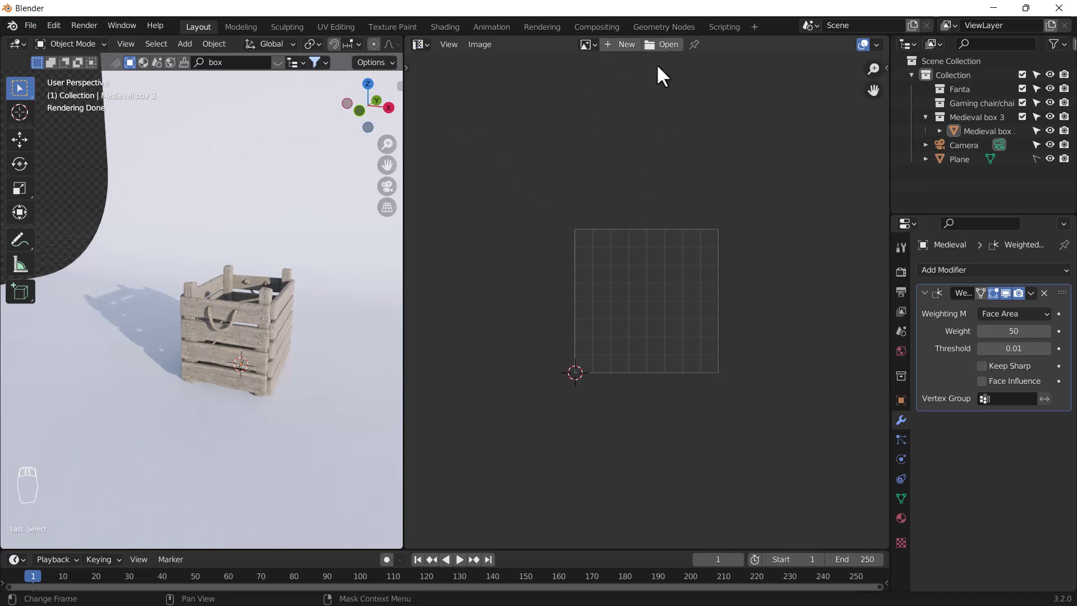
pyautogui.click(631, 50)
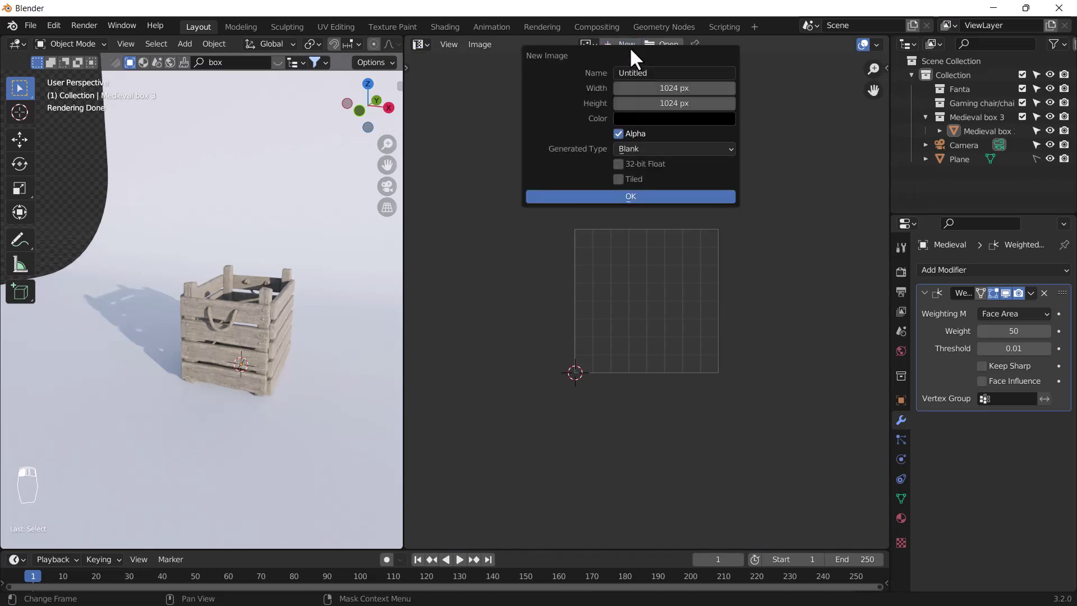
pyautogui.click(658, 74)
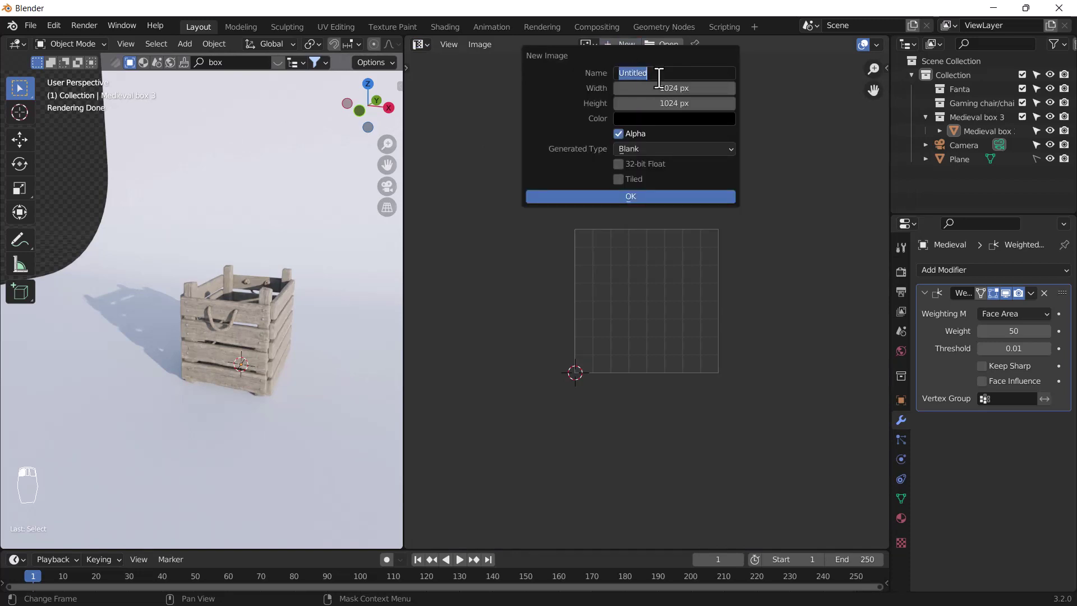
pyautogui.press('Return')
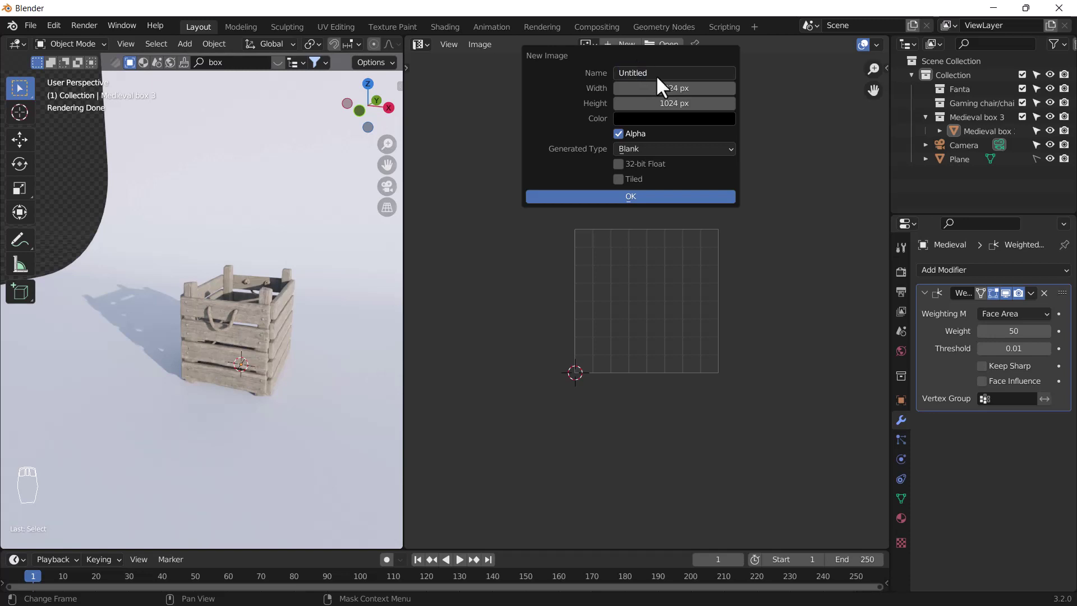
pyautogui.click(698, 102)
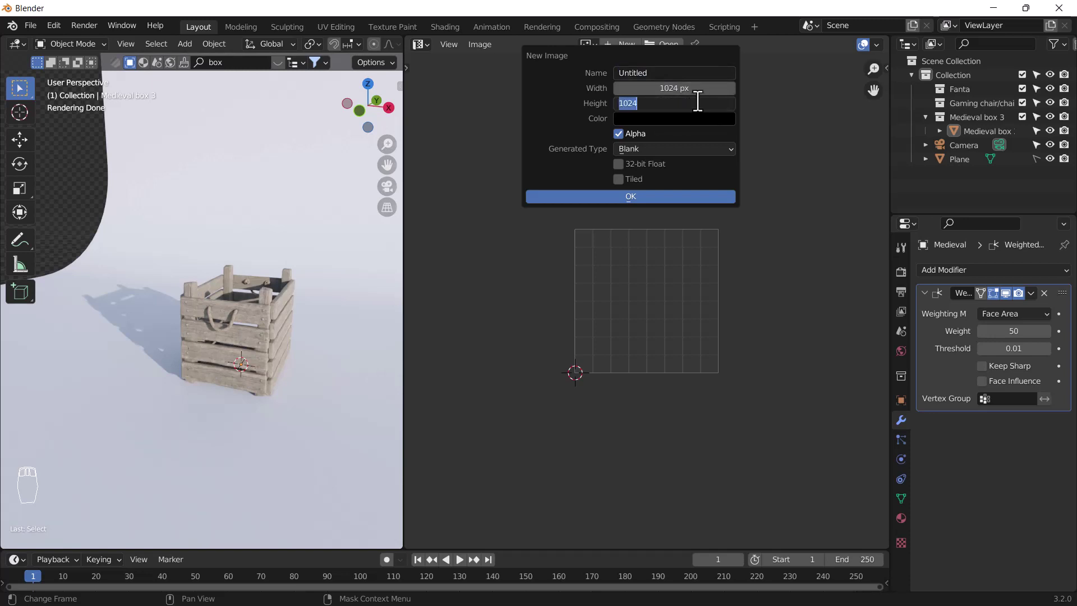
pyautogui.press('Return')
pyautogui.click(681, 71)
pyautogui.write('T')
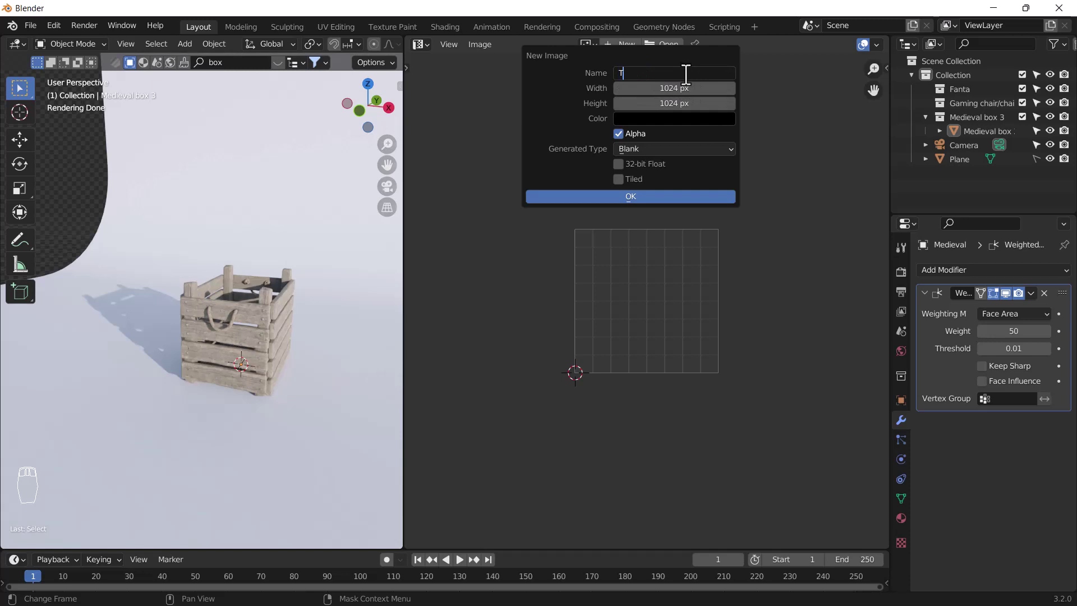
pyautogui.write('est')
pyautogui.press('Return')
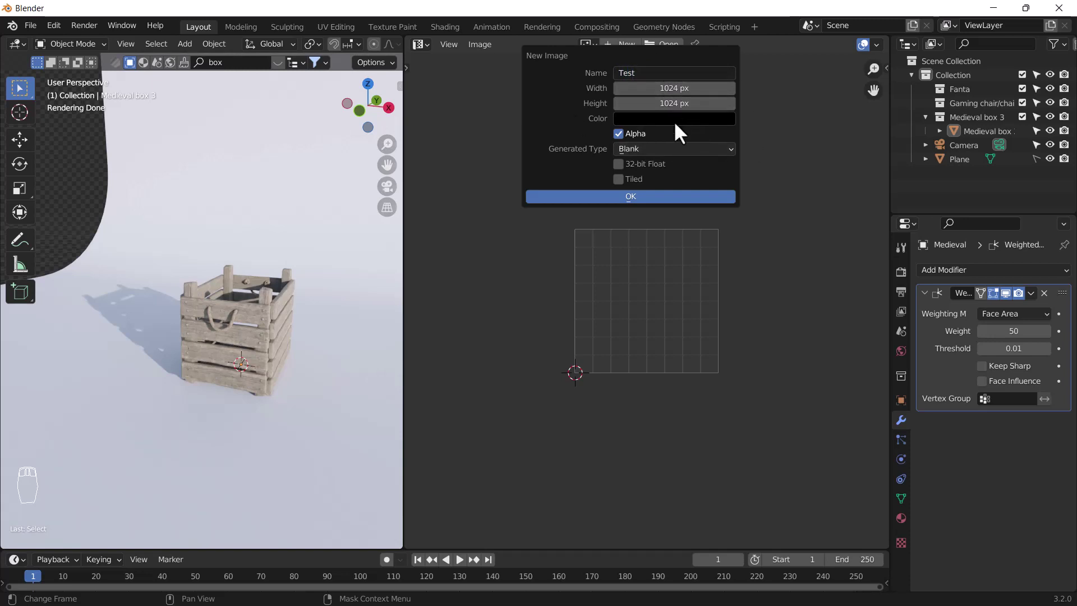
pyautogui.click(620, 135)
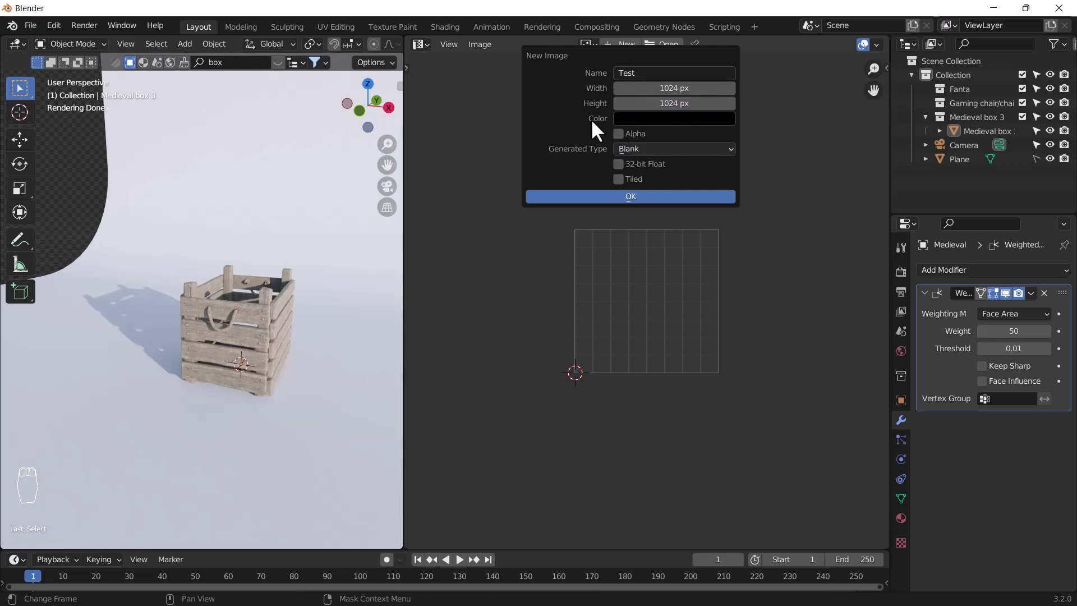
pyautogui.click(626, 197)
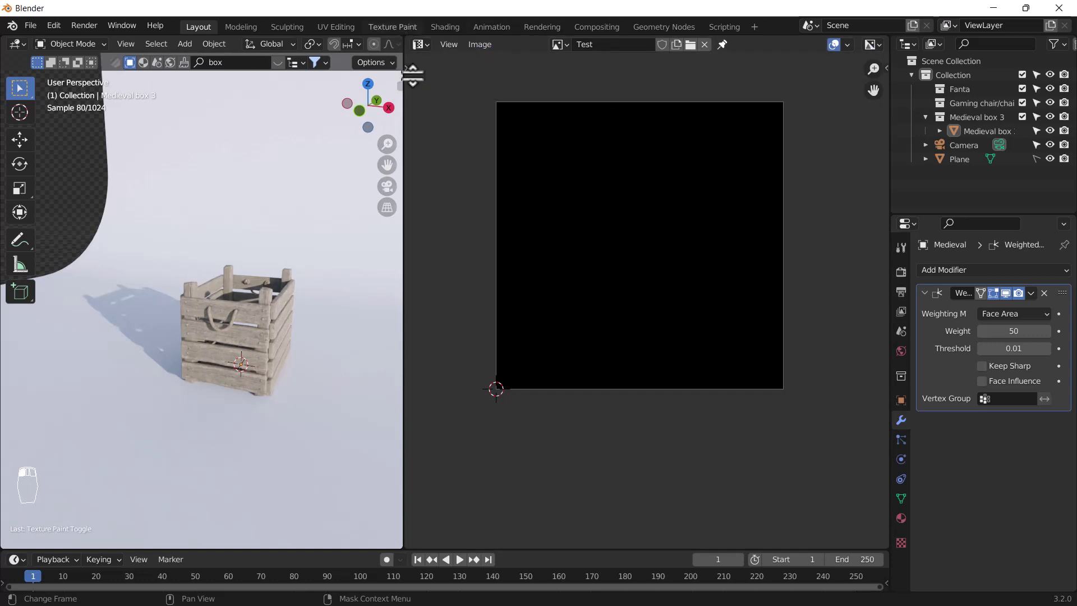
# Split the image area and make the lower half a Shader Editor
pyautogui.moveTo(410, 40); pyautogui.dragTo(443, 228)
pyautogui.click(421, 238)
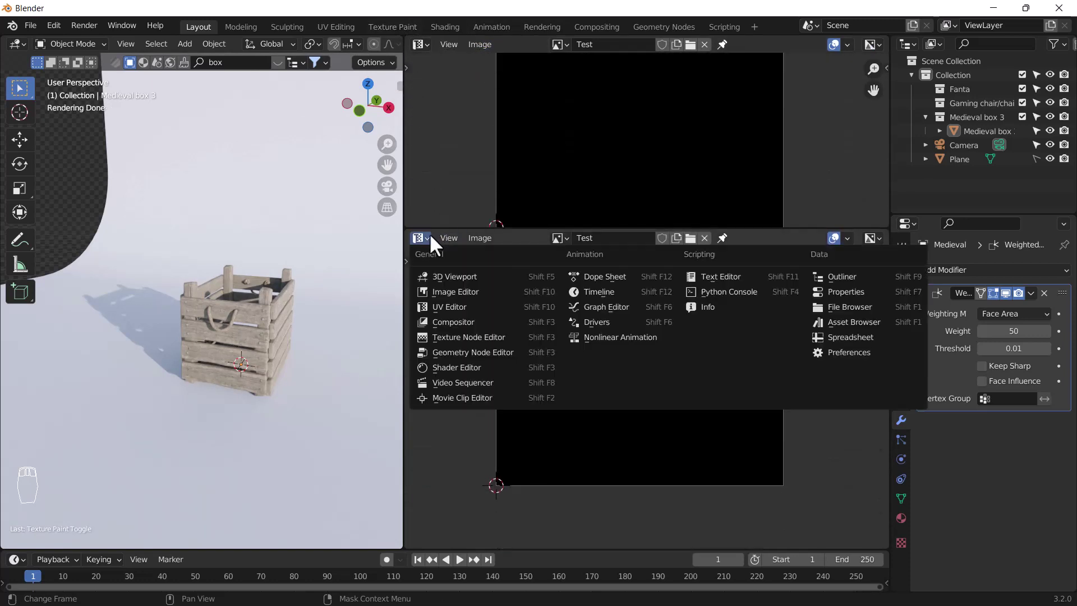
pyautogui.click(457, 366)
pyautogui.scroll(-3, 533, 363)
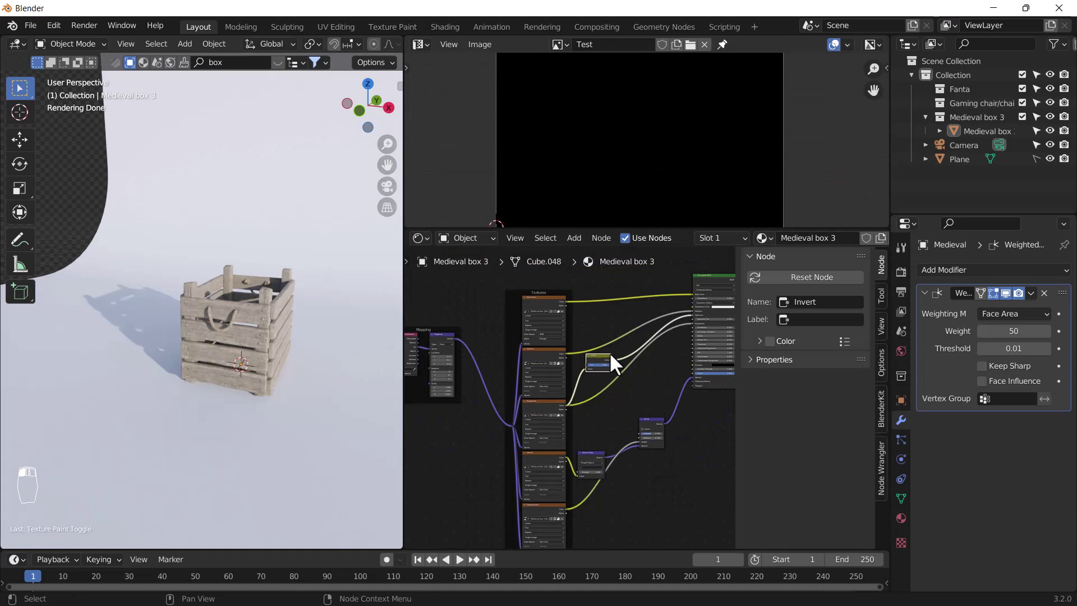
pyautogui.scroll(-3, 609, 352)
pyautogui.scroll(-2, 614, 354)
pyautogui.press('n')
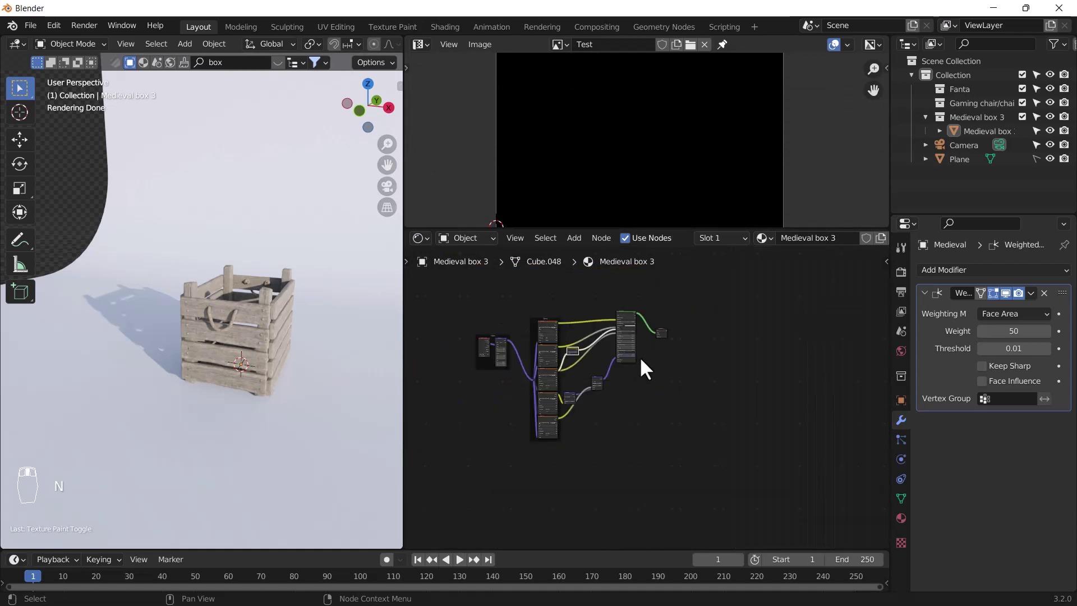
pyautogui.scroll(2, 728, 352)
# Add an Image Texture node to the crate material and assign it the Test image
pyautogui.hotkey('shift', 'a')
pyautogui.click(737, 342)
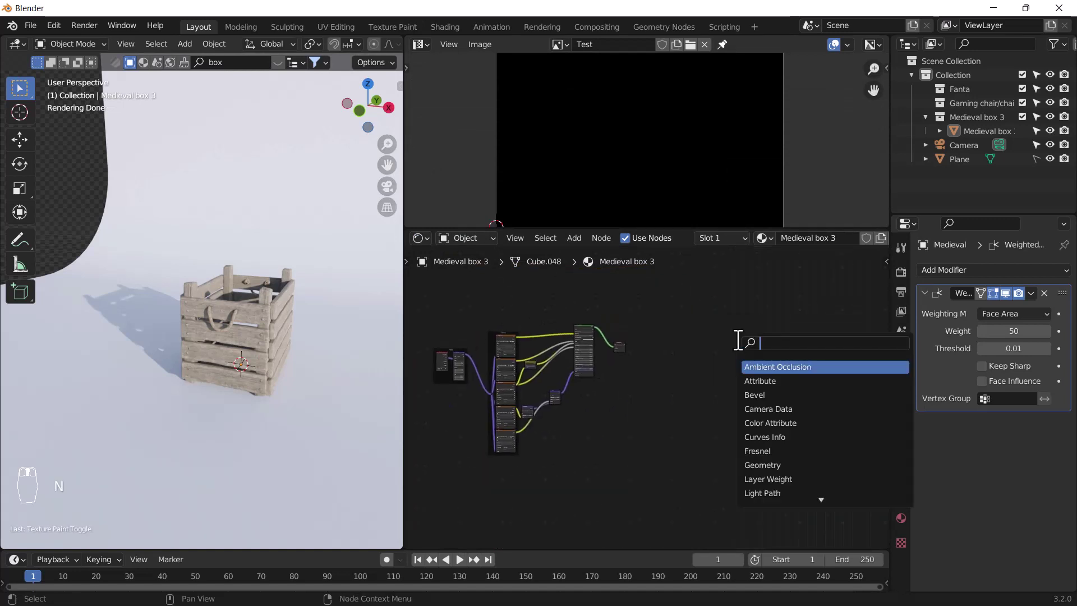
pyautogui.write('image')
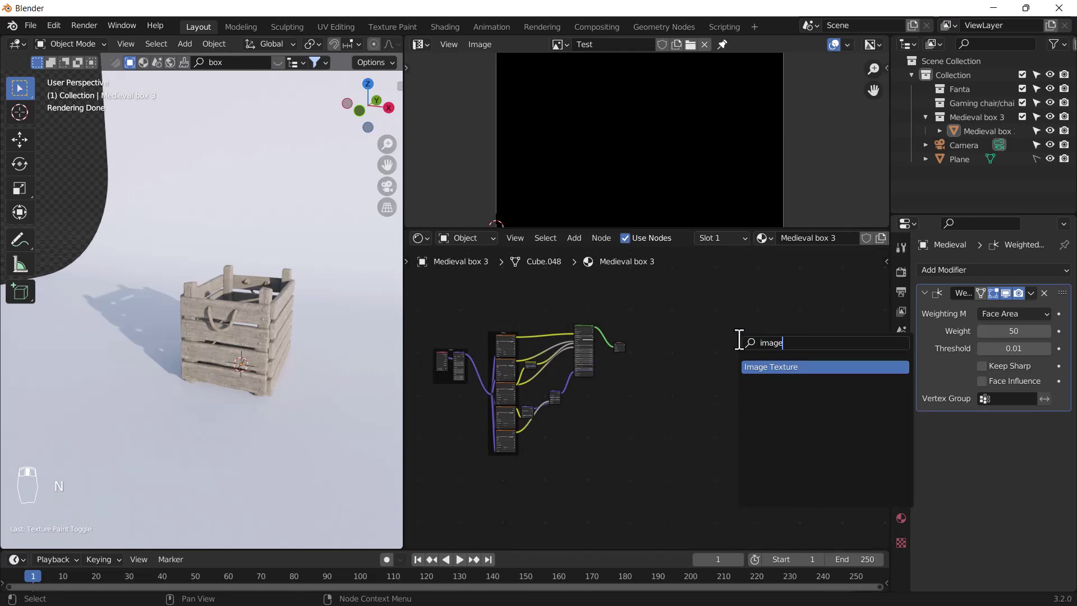
pyautogui.click(763, 368)
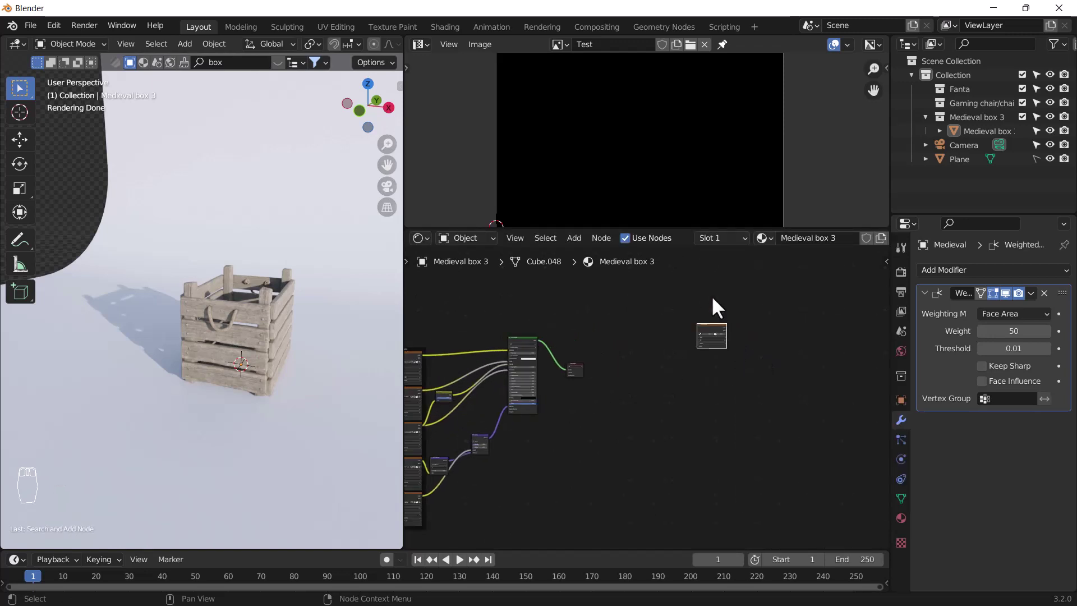
pyautogui.click(735, 362)
pyautogui.scroll(4, 652, 338)
pyautogui.scroll(2, 639, 334)
pyautogui.click(639, 334)
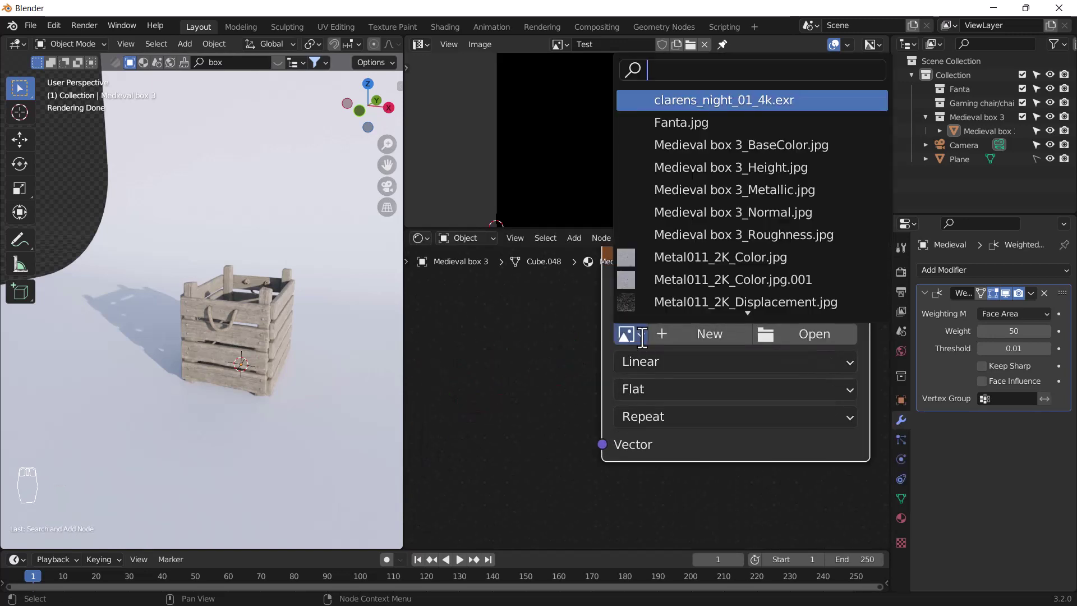
pyautogui.write('tes')
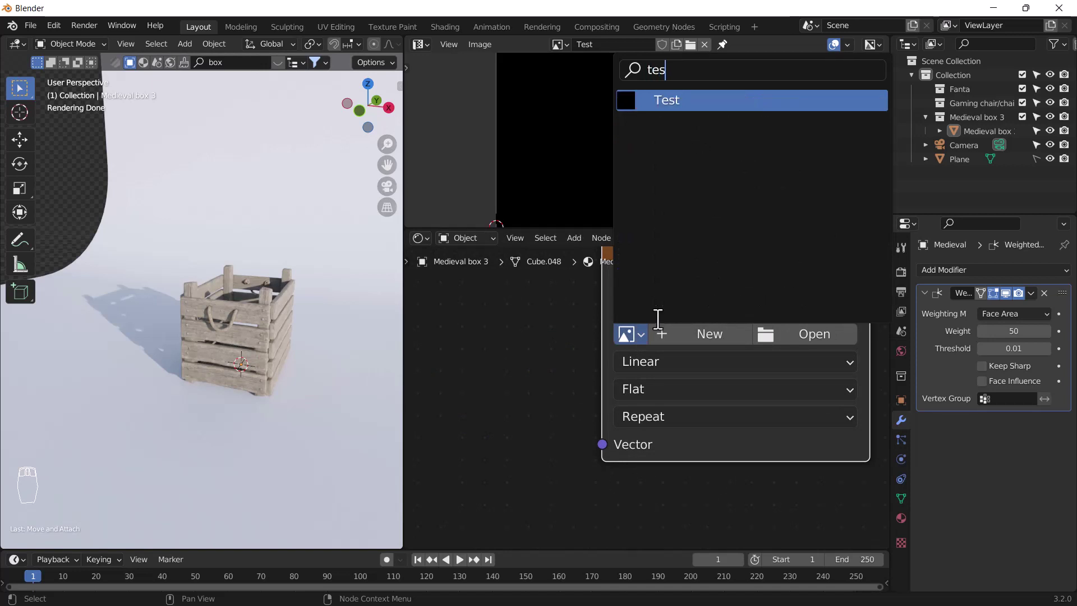
pyautogui.write('e')
pyautogui.click(685, 99)
pyautogui.scroll(-2, 572, 380)
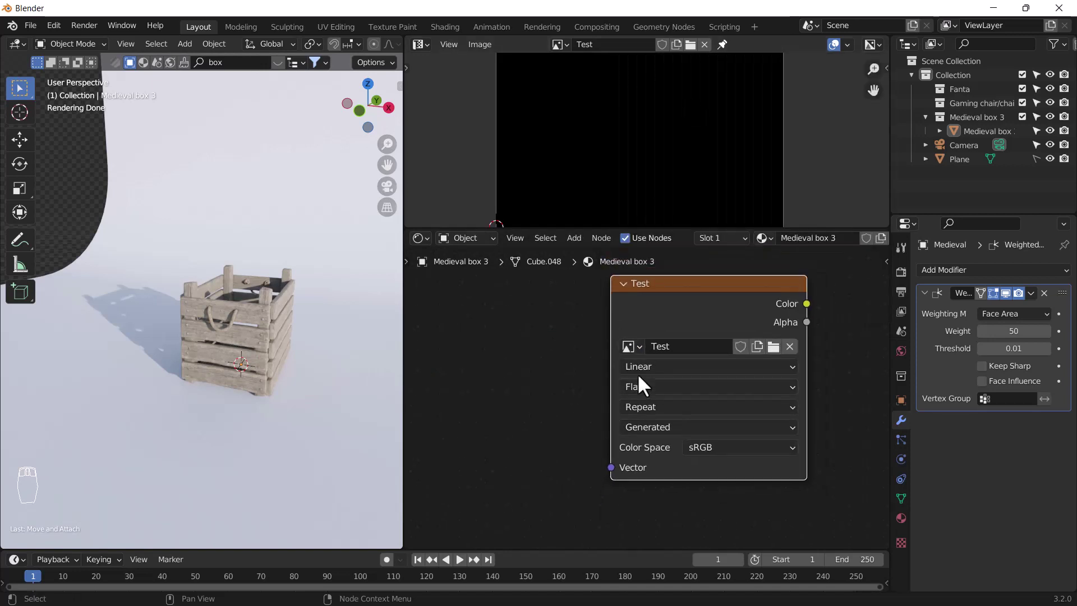
pyautogui.scroll(-1, 638, 373)
pyautogui.scroll(-2, 684, 104)
pyautogui.scroll(-1, 685, 103)
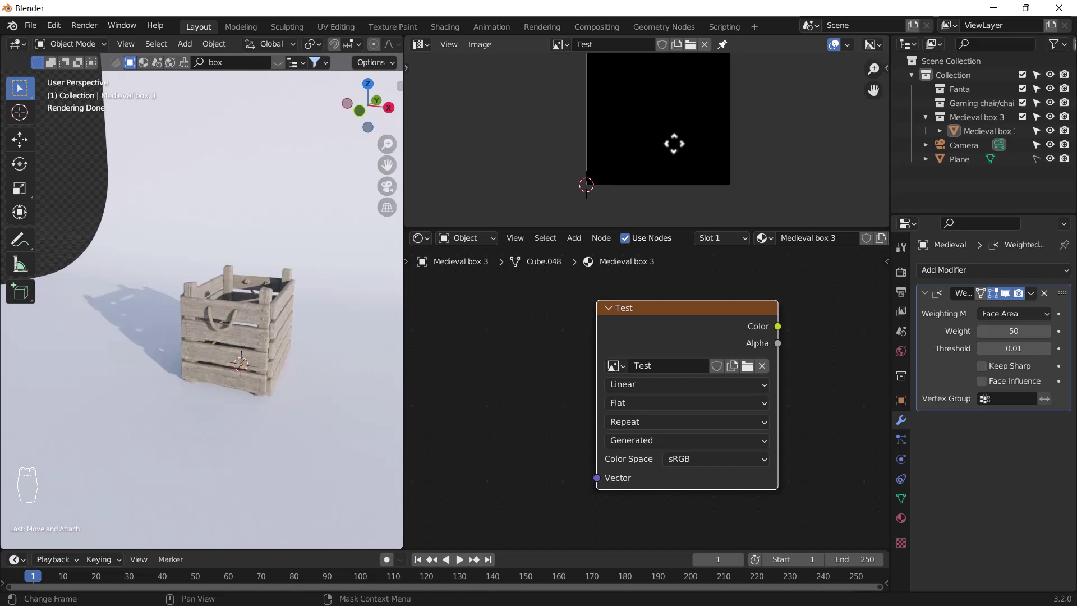
pyautogui.moveTo(673, 144); pyautogui.dragTo(671, 162, button='middle')
pyautogui.scroll(-1, 623, 354)
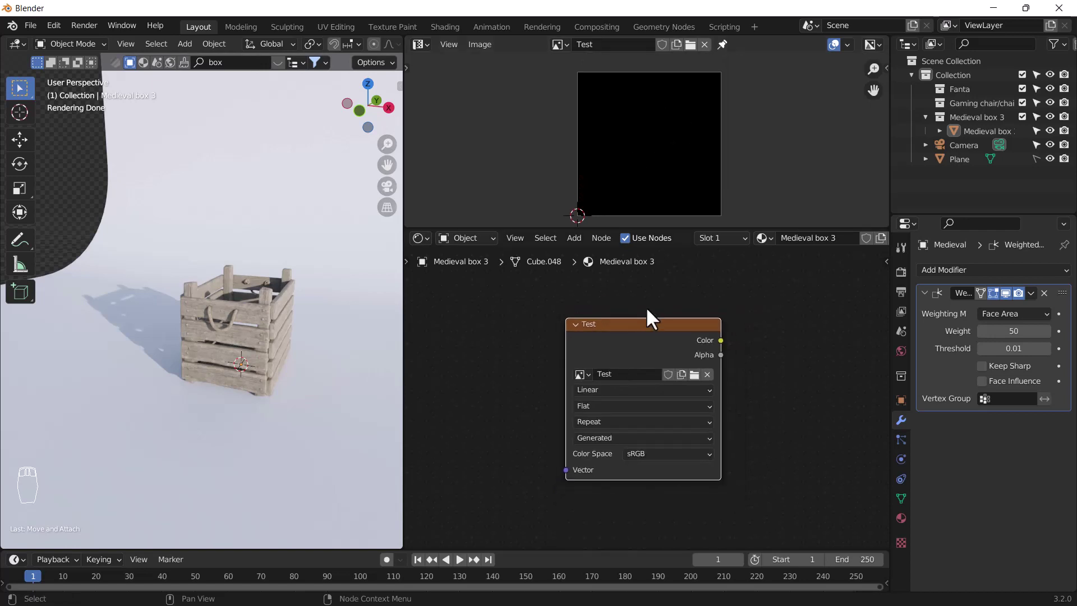
# Show the Render Properties and expand the Bake panel with Combined bake type
pyautogui.click(900, 286)
pyautogui.scroll(-4, 939, 394)
pyautogui.scroll(-1, 940, 393)
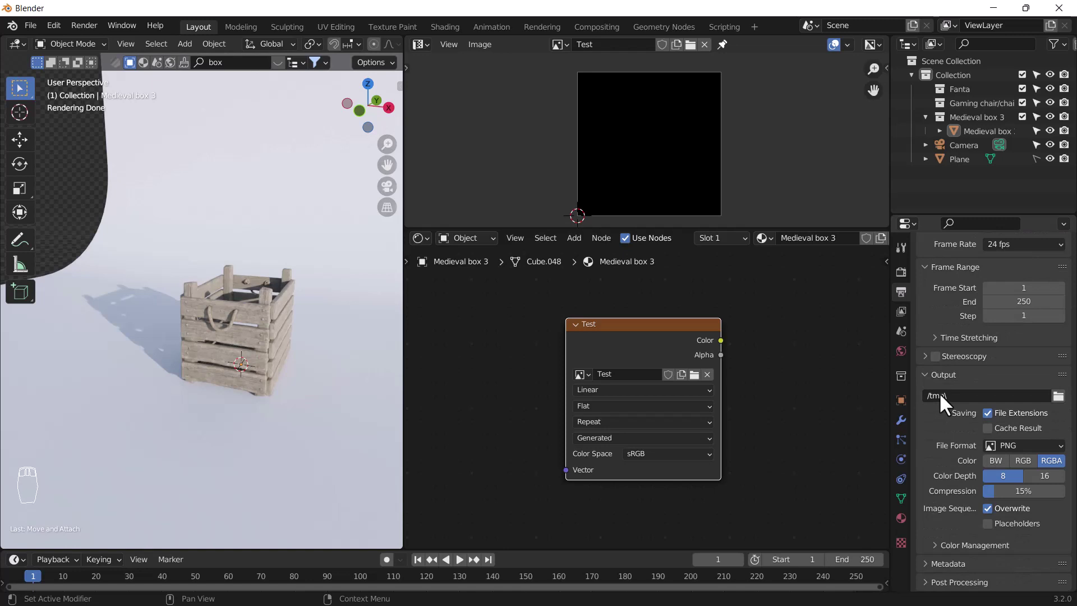
pyautogui.click(901, 272)
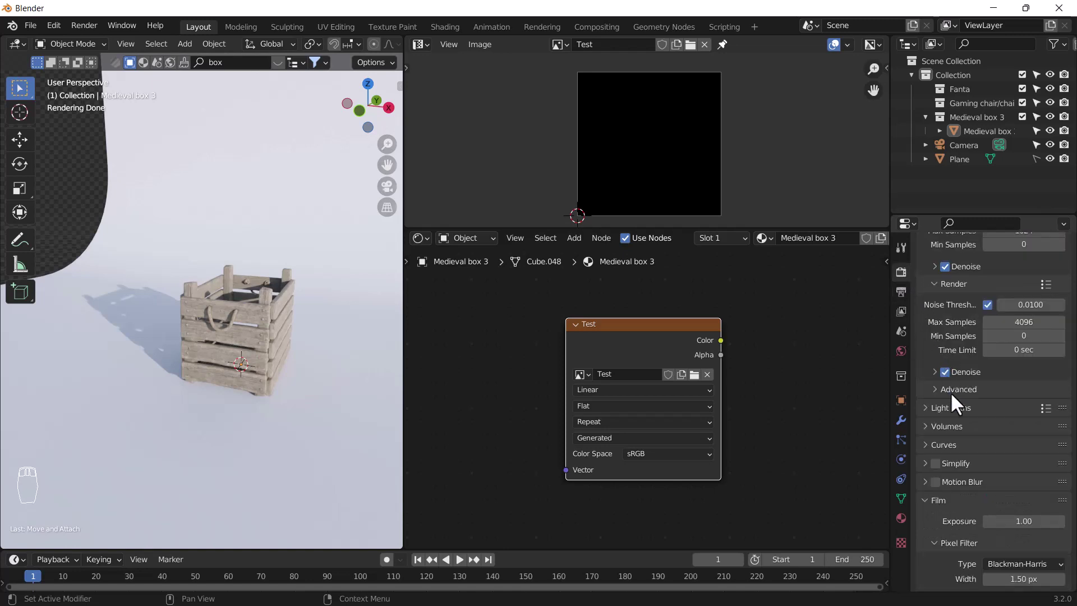
pyautogui.scroll(-3, 959, 408)
pyautogui.scroll(-2, 962, 412)
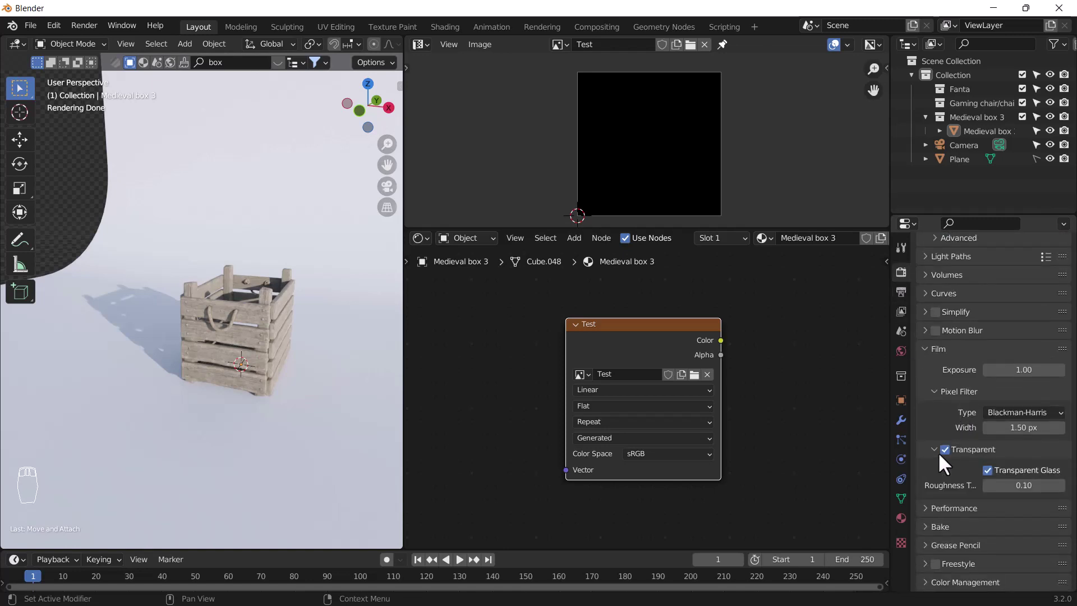
pyautogui.click(922, 520)
pyautogui.scroll(-3, 972, 457)
pyautogui.scroll(-4, 978, 449)
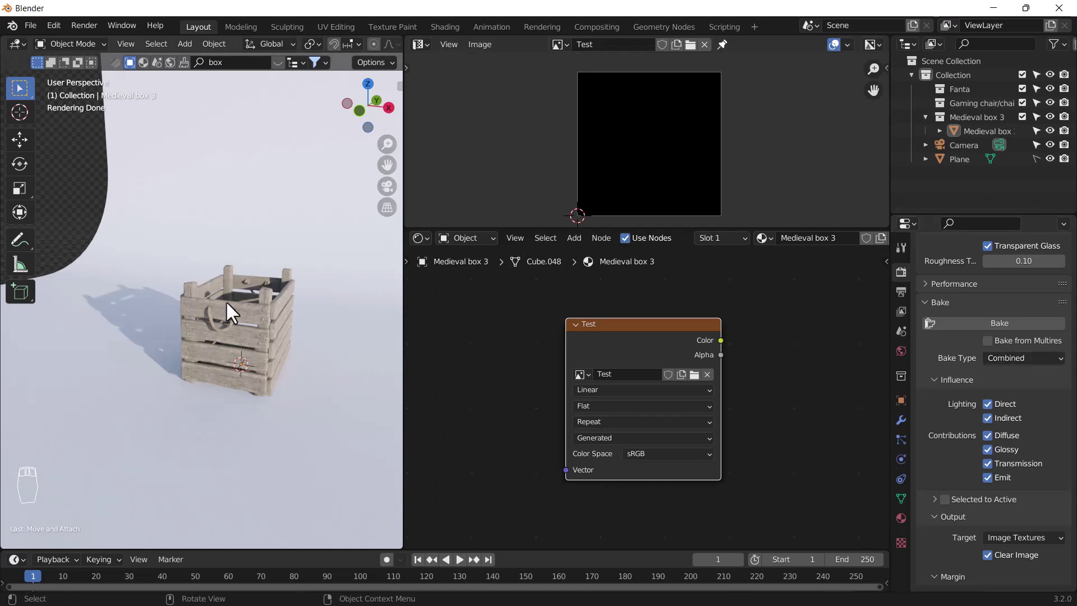
# Select the Medieval box, make the Test image node active, and bake its combined lighting
pyautogui.click(252, 324)
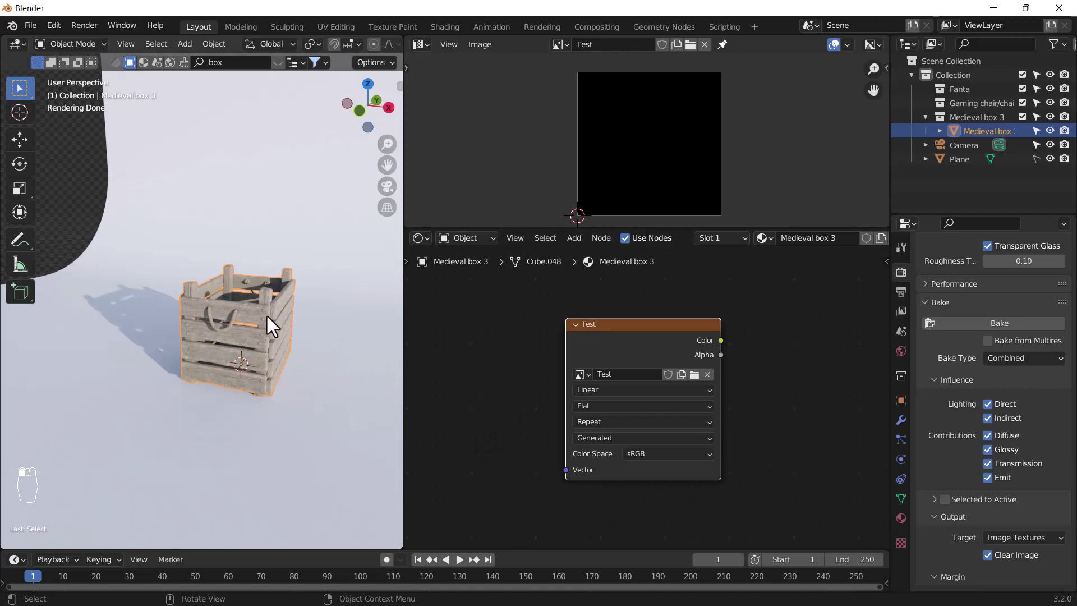
pyautogui.keyDown('shift'); pyautogui.click(631, 329); pyautogui.keyUp('shift')
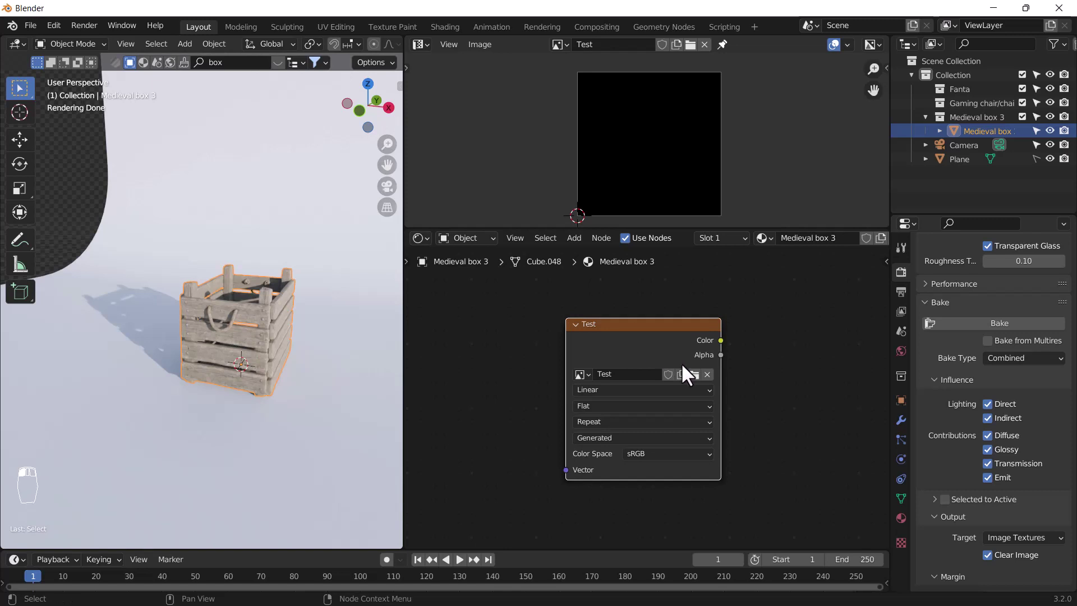
pyautogui.click(989, 324)
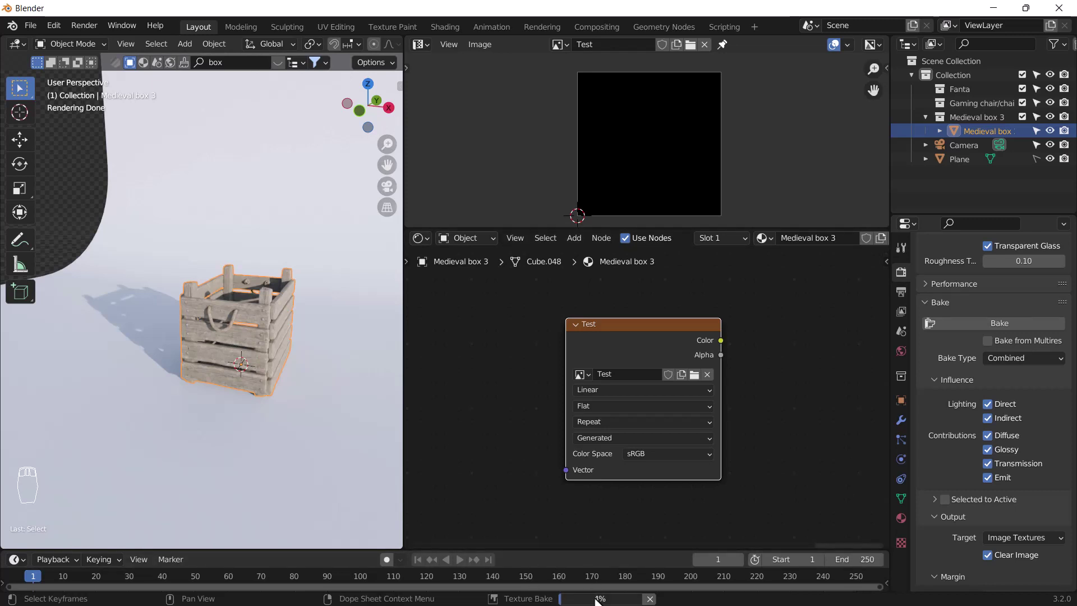
pyautogui.moveTo(584, 599)
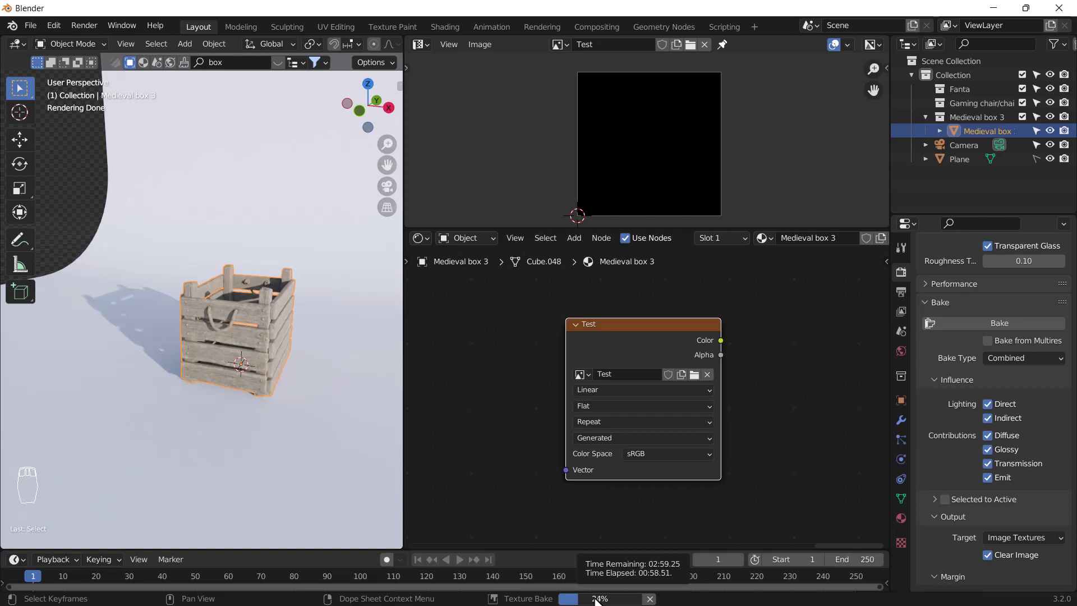
# Stop the running texture bake with Esc
pyautogui.press('Escape')
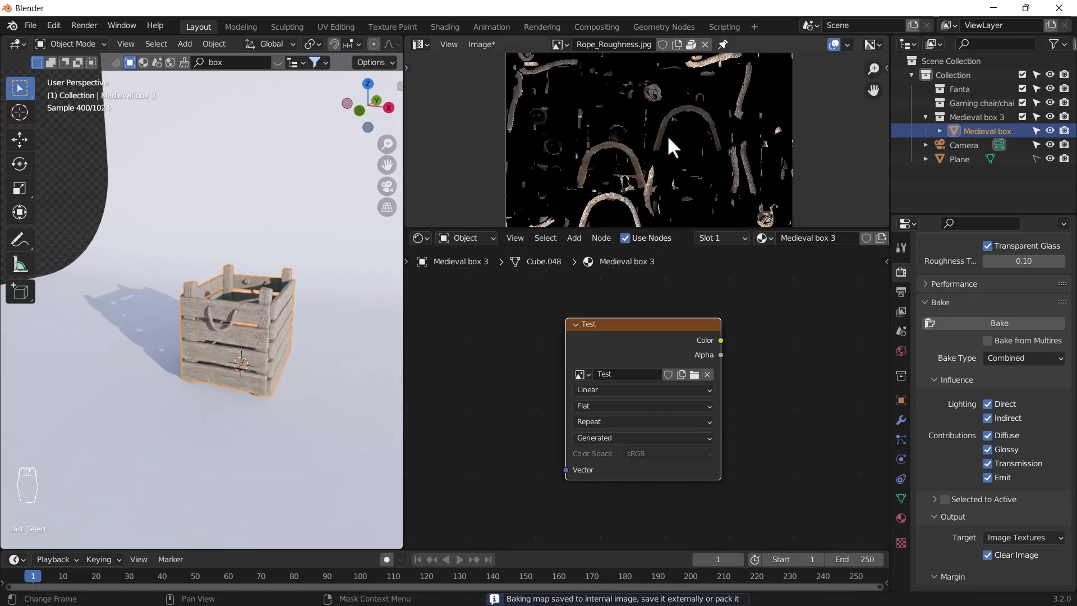
pyautogui.scroll(-4, 668, 138)
pyautogui.scroll(2, 668, 138)
pyautogui.scroll(1, 667, 138)
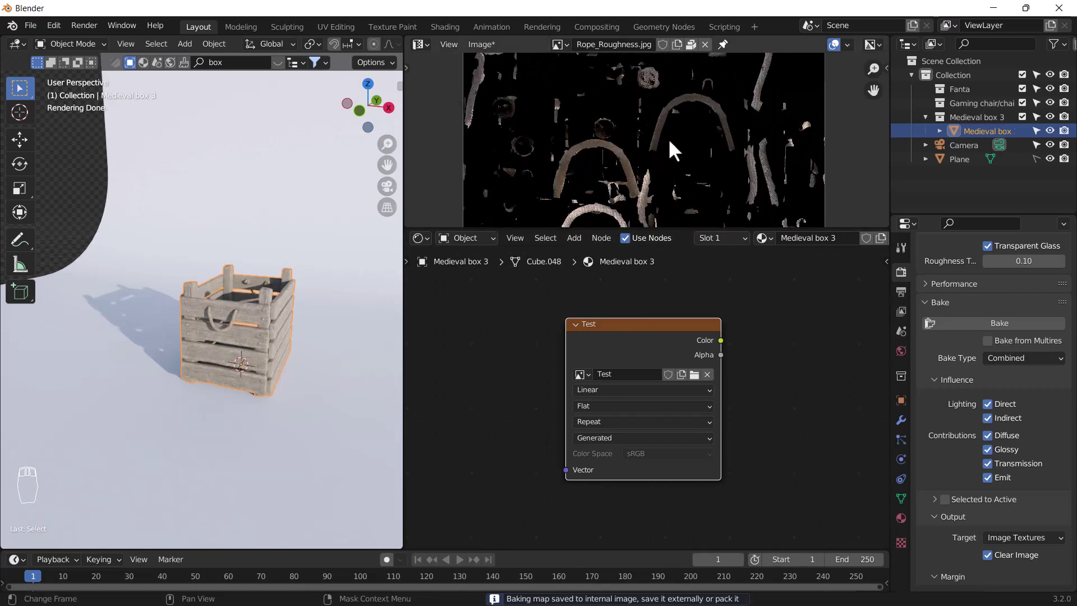
pyautogui.scroll(-2, 668, 138)
pyautogui.scroll(-1, 668, 139)
pyautogui.scroll(4, 656, 148)
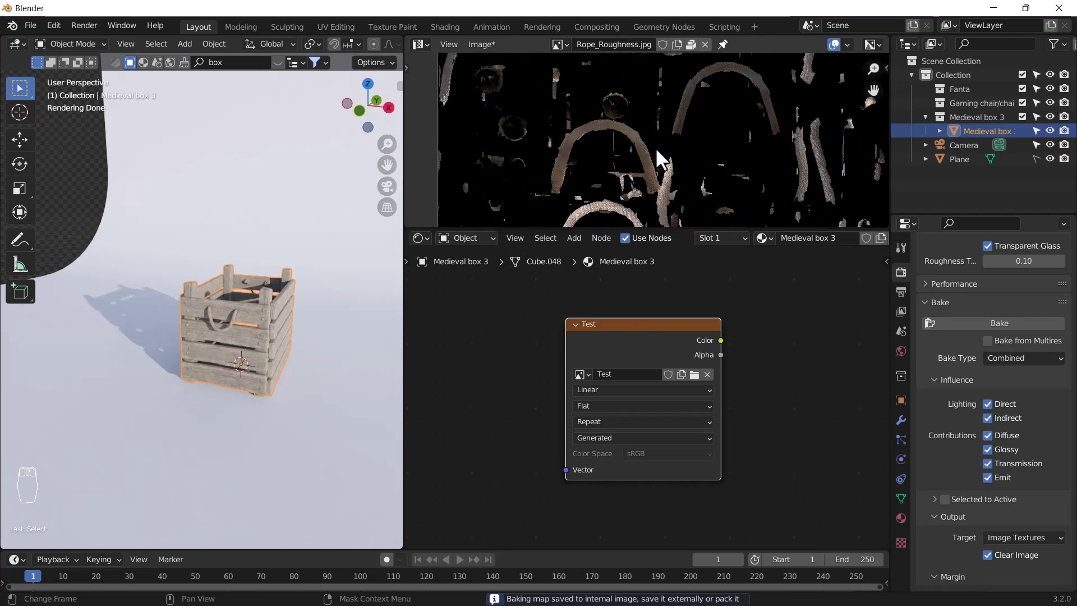
pyautogui.scroll(-1, 655, 147)
pyautogui.scroll(-2, 656, 147)
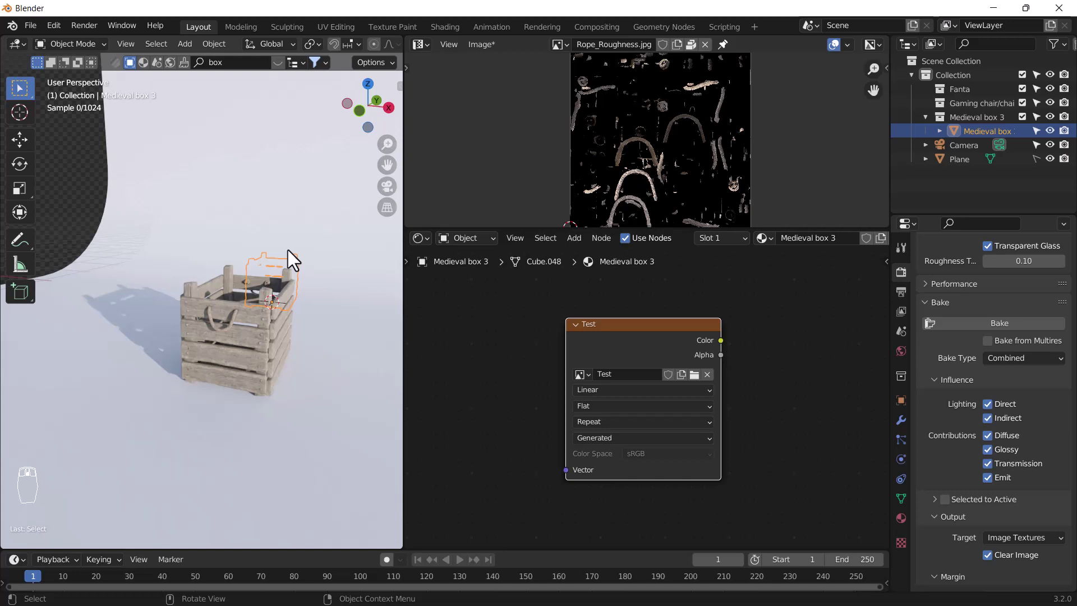
pyautogui.scroll(-5, 288, 250)
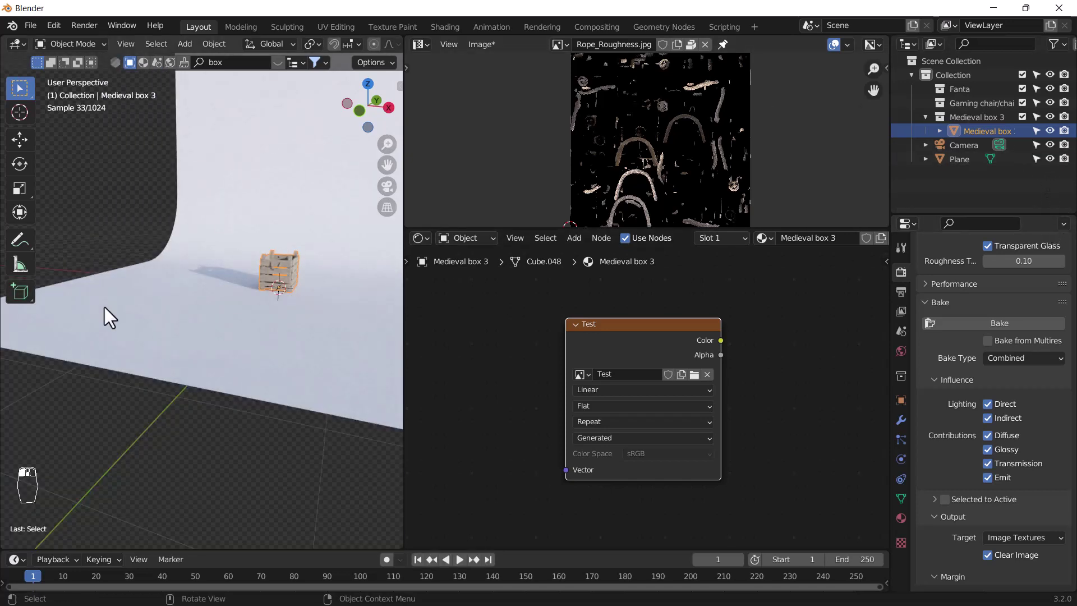
# Give the Plane a new material with an Image Texture node using a new Test-2 image
pyautogui.click(190, 322)
pyautogui.click(560, 43)
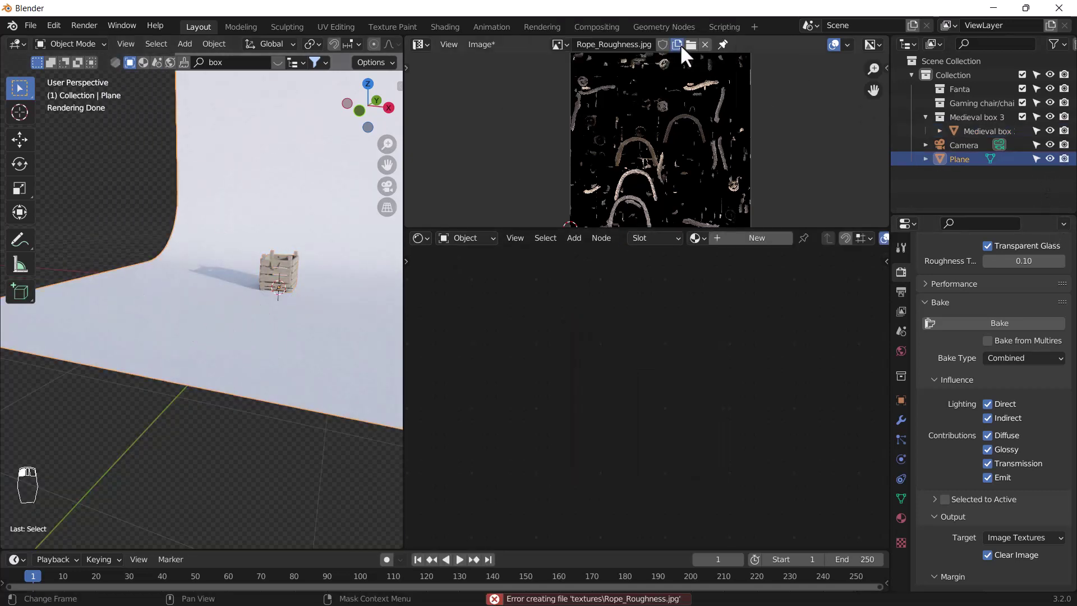
pyautogui.click(726, 238)
pyautogui.hotkey('shift', 'a')
pyautogui.write('ima')
pyautogui.press('Return')
pyautogui.click(690, 353)
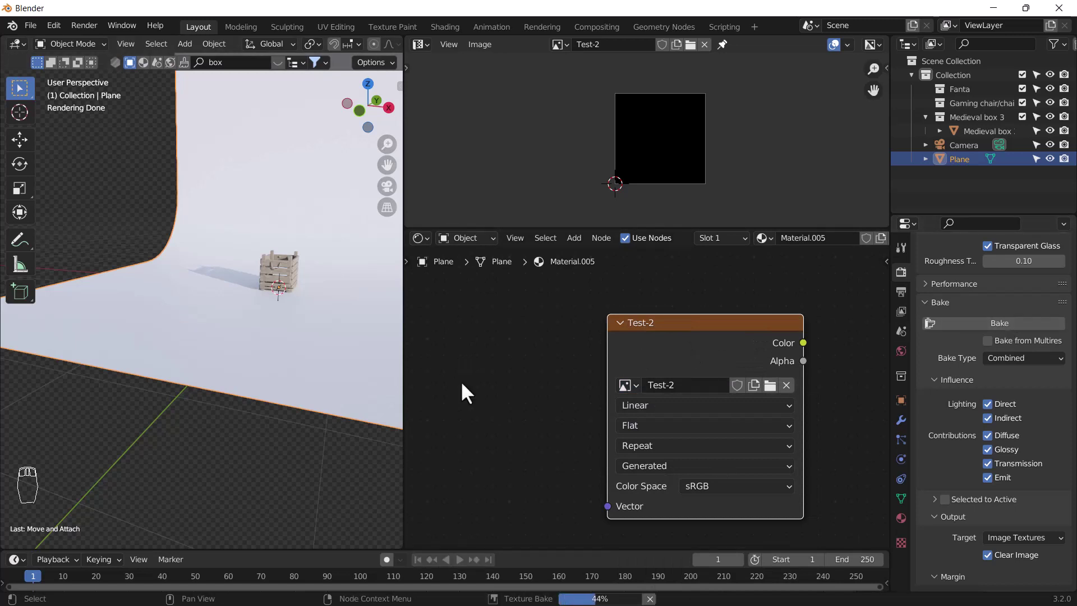
# UV unwrap the plane in Edit Mode and bake its lighting into Test-2
pyautogui.press('Tab')
pyautogui.press('u')
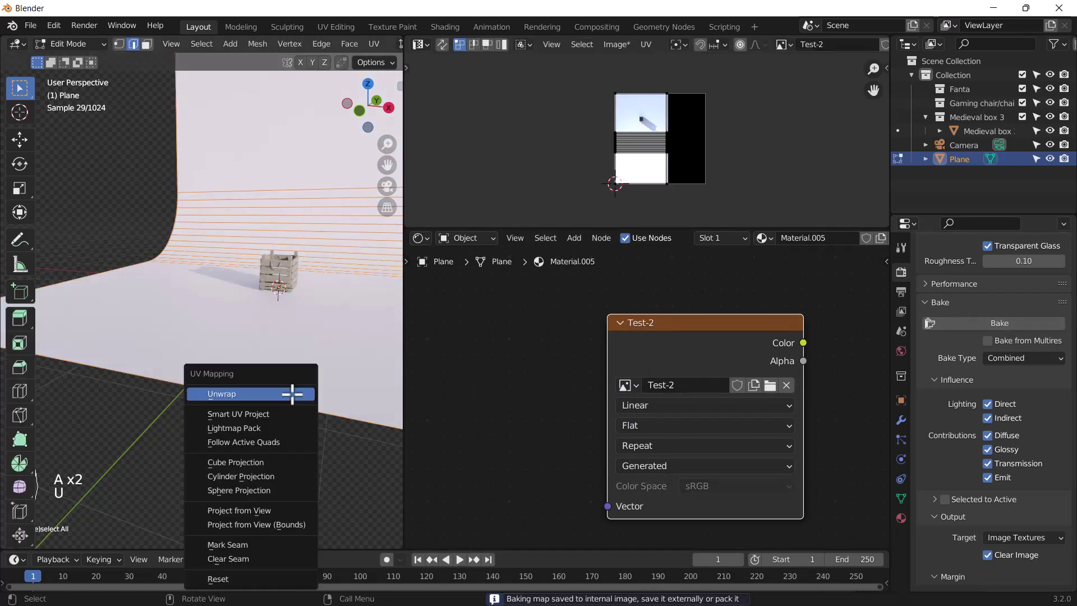
pyautogui.click(289, 392)
pyautogui.press('Tab')
pyautogui.click(1000, 323)
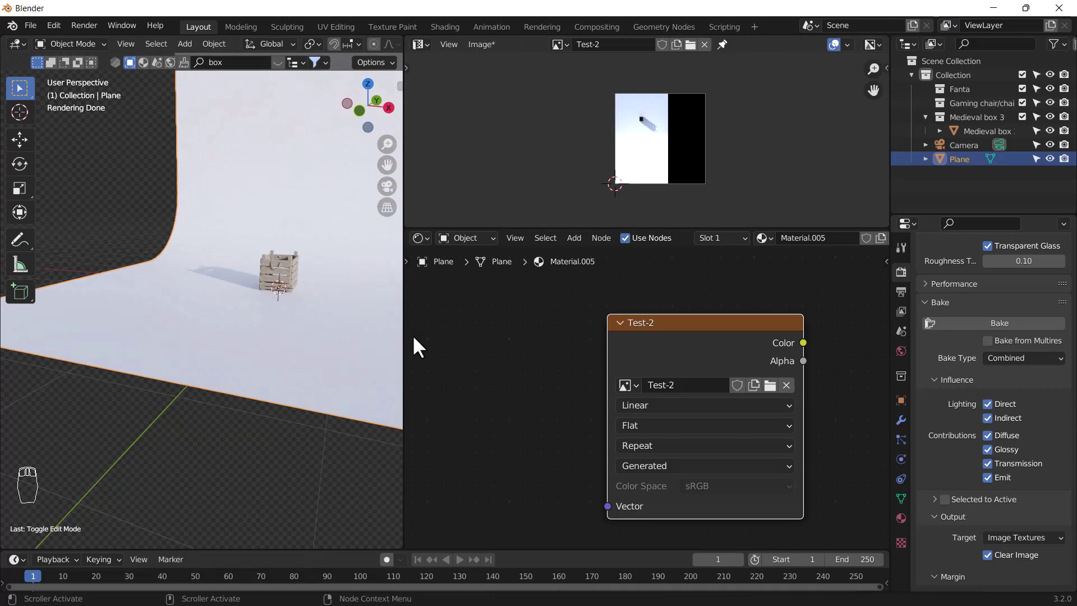
# Orbit around the plane and box, then widen the 3D viewport area
pyautogui.moveTo(362, 337)
pyautogui.mouseDown(button='middle')
pyautogui.moveTo(239, 343)
pyautogui.moveTo(180, 390)
pyautogui.mouseUp(button='middle')
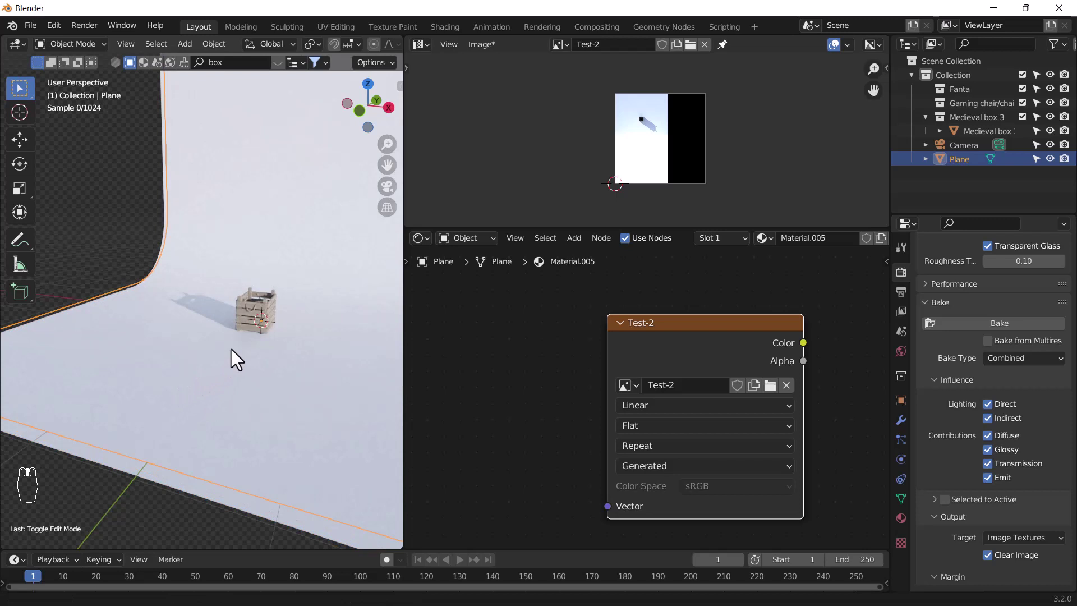
pyautogui.moveTo(232, 349); pyautogui.dragTo(233, 337, button='middle')
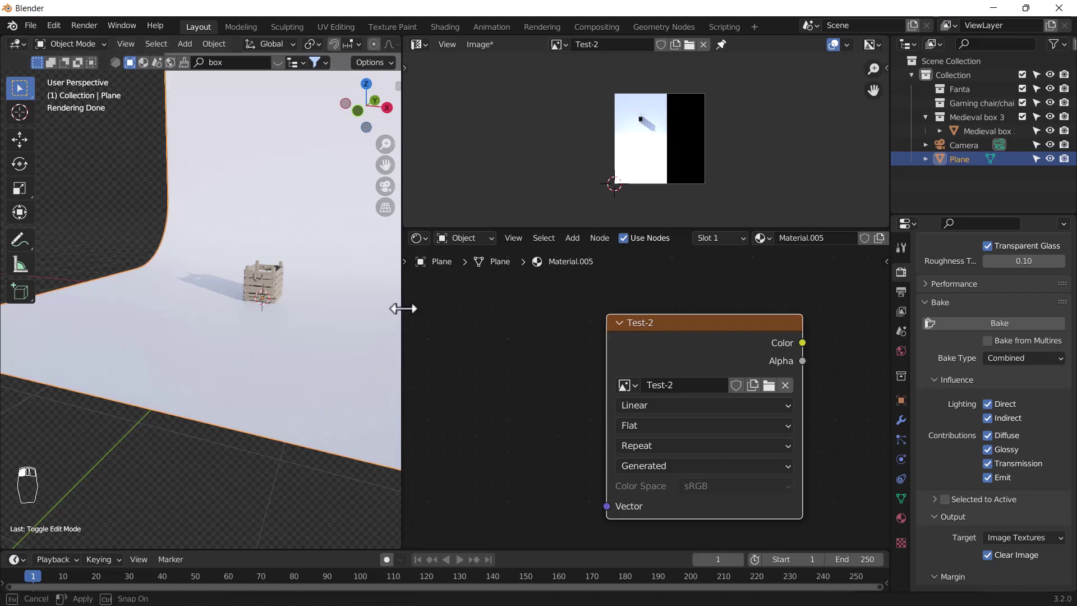
pyautogui.moveTo(403, 309)
pyautogui.mouseDown()
pyautogui.moveTo(640, 352)
pyautogui.moveTo(585, 351)
pyautogui.mouseUp()
# Select the Medieval box and bring its Test image node into clear view
pyautogui.moveTo(430, 314); pyautogui.dragTo(362, 336, button='middle')
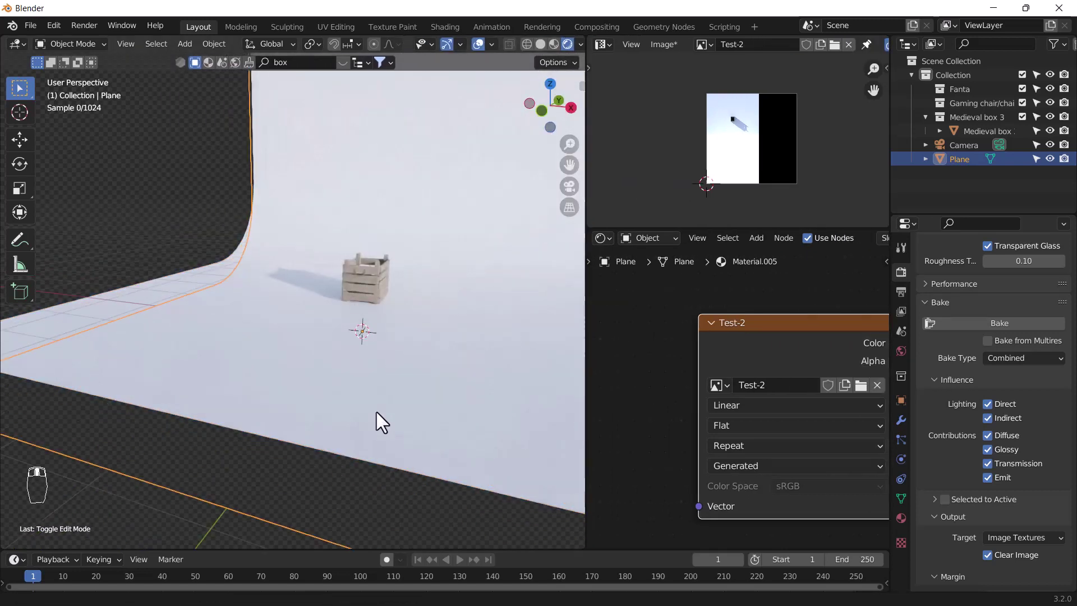
pyautogui.scroll(3, 363, 338)
pyautogui.click(358, 330)
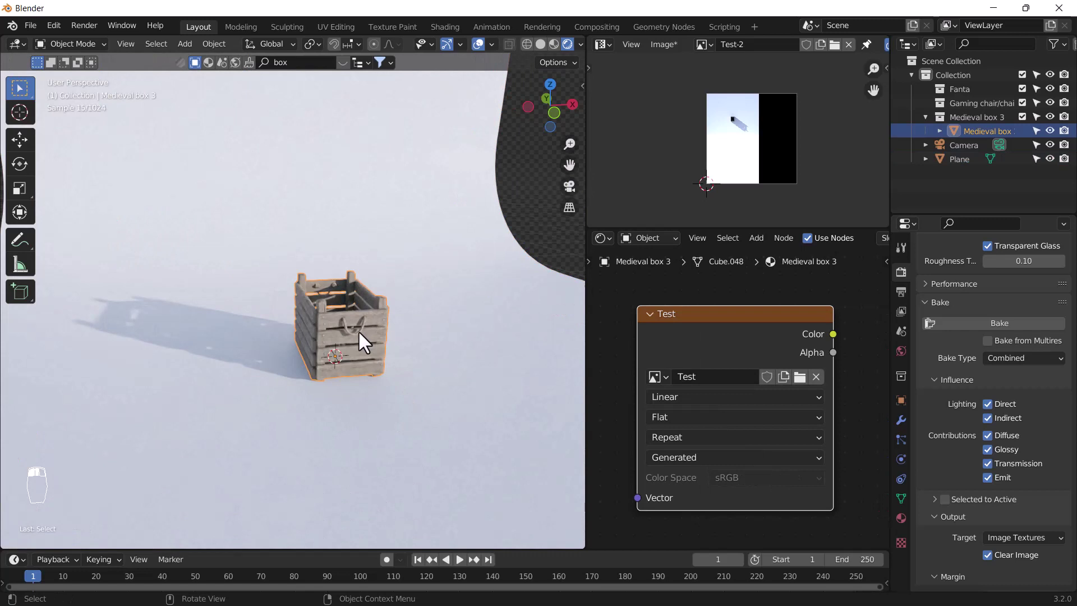
pyautogui.scroll(-1, 777, 452)
pyautogui.scroll(-3, 777, 451)
pyautogui.scroll(-2, 770, 444)
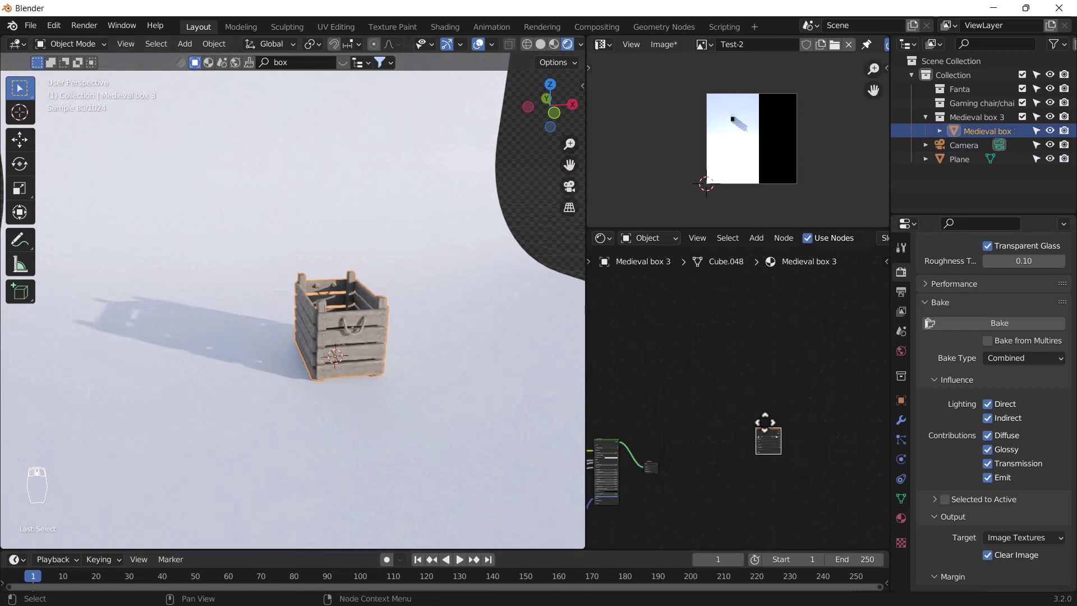
pyautogui.moveTo(667, 395); pyautogui.dragTo(791, 403, button='middle')
pyautogui.moveTo(873, 375); pyautogui.dragTo(686, 361)
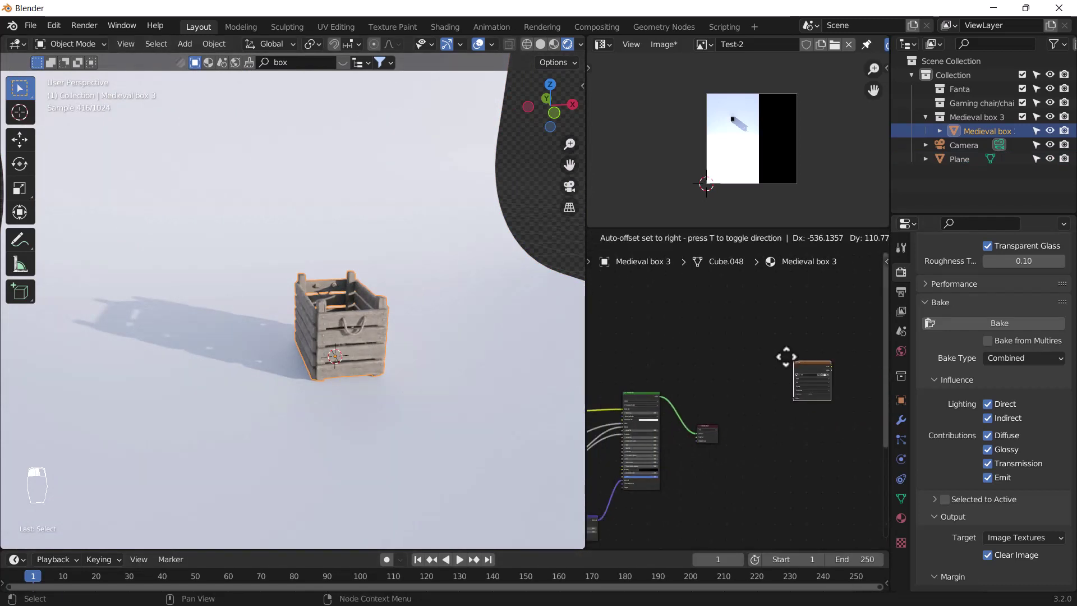
pyautogui.scroll(2, 686, 450)
pyautogui.scroll(4, 715, 424)
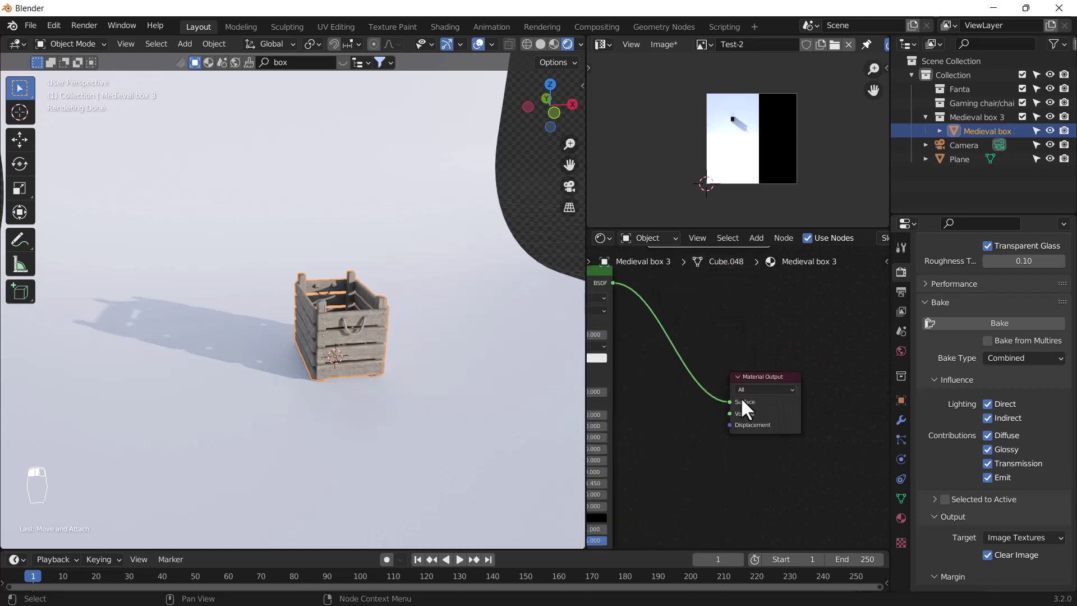
# Wire the box's image texture Color directly into the Material Output Surface
pyautogui.moveTo(729, 402); pyautogui.dragTo(676, 400)
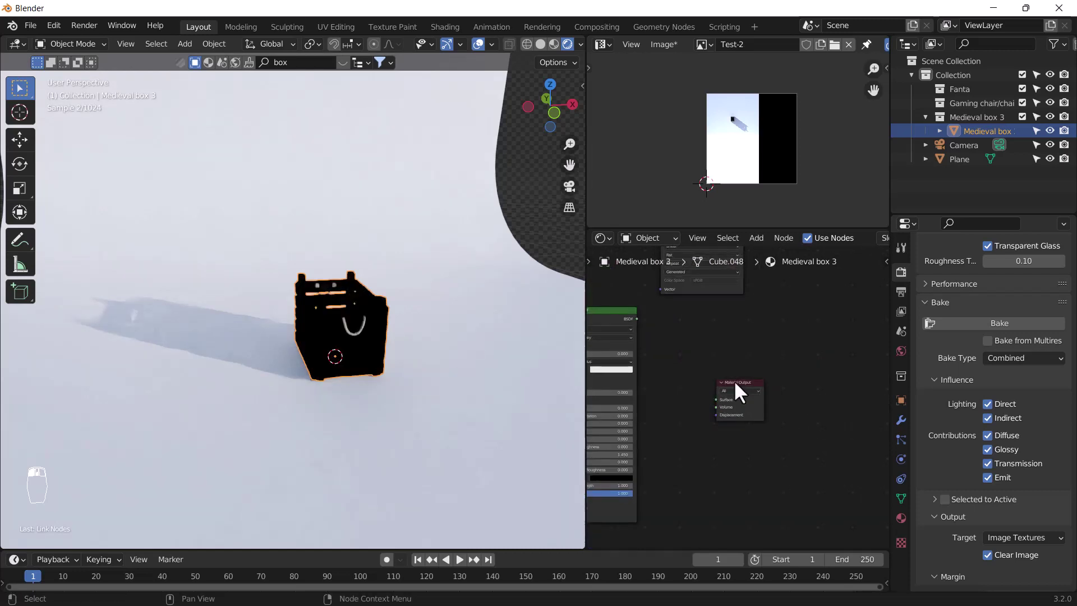
pyautogui.moveTo(734, 383); pyautogui.dragTo(655, 410, button='middle')
pyautogui.press('g')
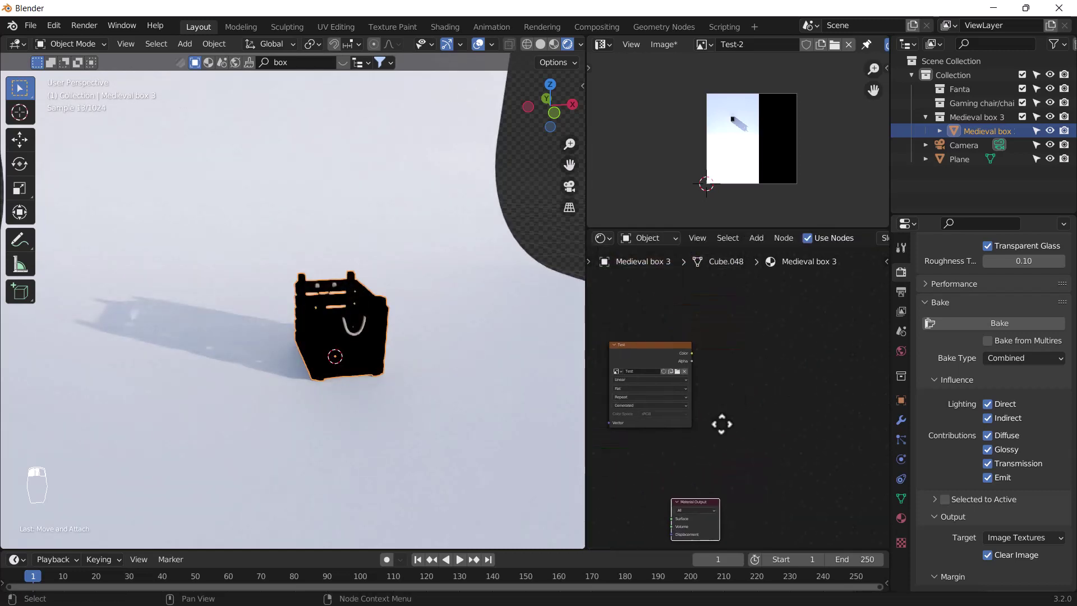
pyautogui.click(659, 475)
pyautogui.press('g')
pyautogui.click(754, 339)
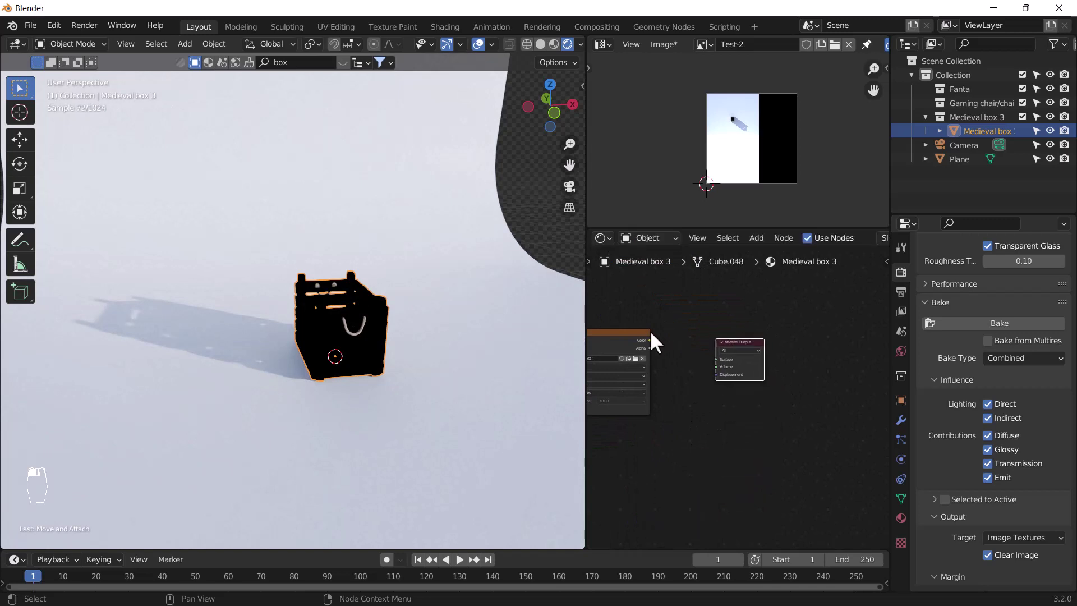
pyautogui.moveTo(649, 340); pyautogui.dragTo(717, 358)
pyautogui.scroll(3, 309, 307)
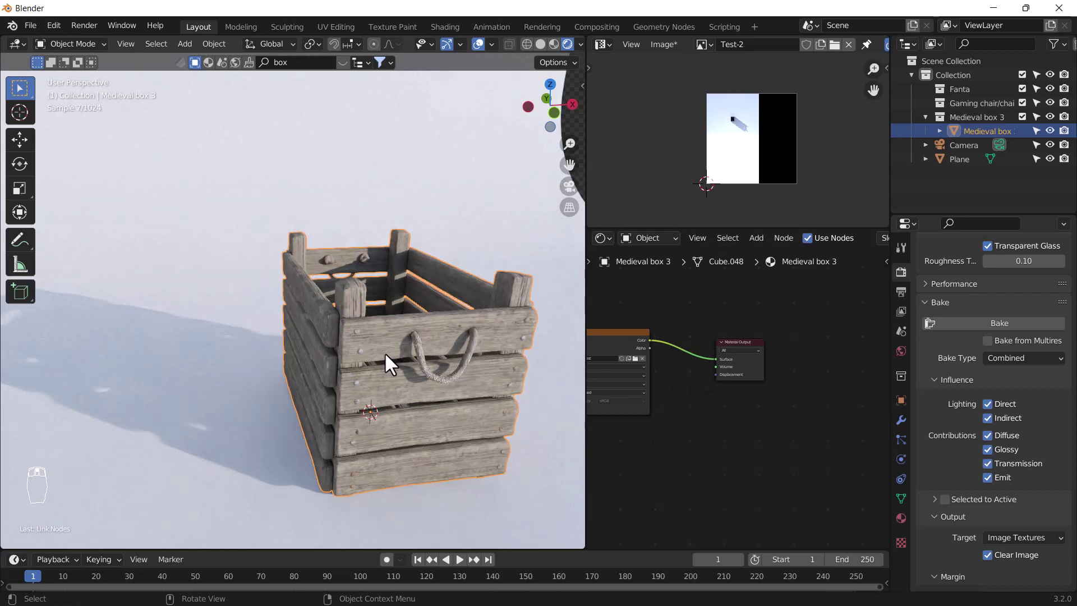
pyautogui.scroll(-4, 384, 352)
pyautogui.scroll(-2, 382, 350)
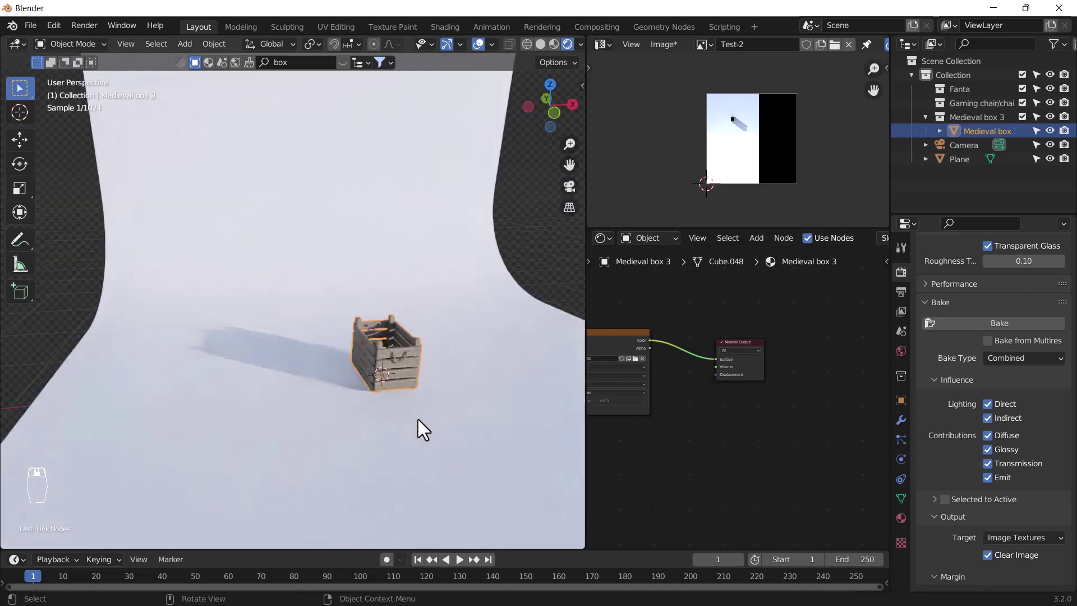
pyautogui.click(418, 419)
# Replace the plane's shader link with its image texture Color into Material Output Surface
pyautogui.moveTo(715, 438)
pyautogui.mouseDown(button='middle')
pyautogui.moveTo(842, 395)
pyautogui.moveTo(721, 348)
pyautogui.mouseUp(button='middle')
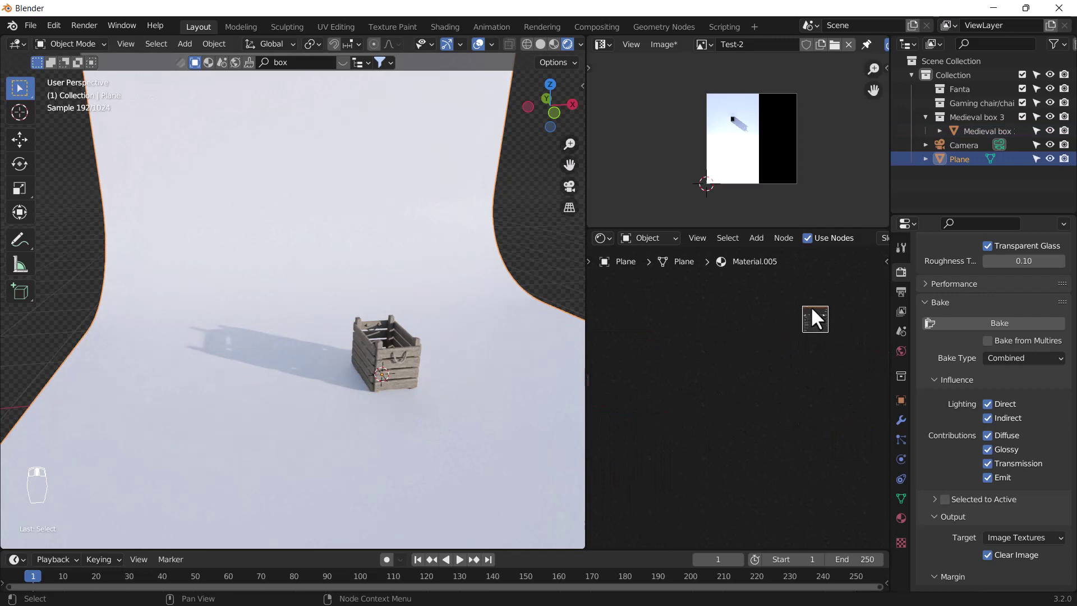
pyautogui.moveTo(810, 305)
pyautogui.mouseDown()
pyautogui.moveTo(718, 393)
pyautogui.moveTo(678, 276)
pyautogui.moveTo(593, 281)
pyautogui.mouseUp()
pyautogui.scroll(3, 737, 381)
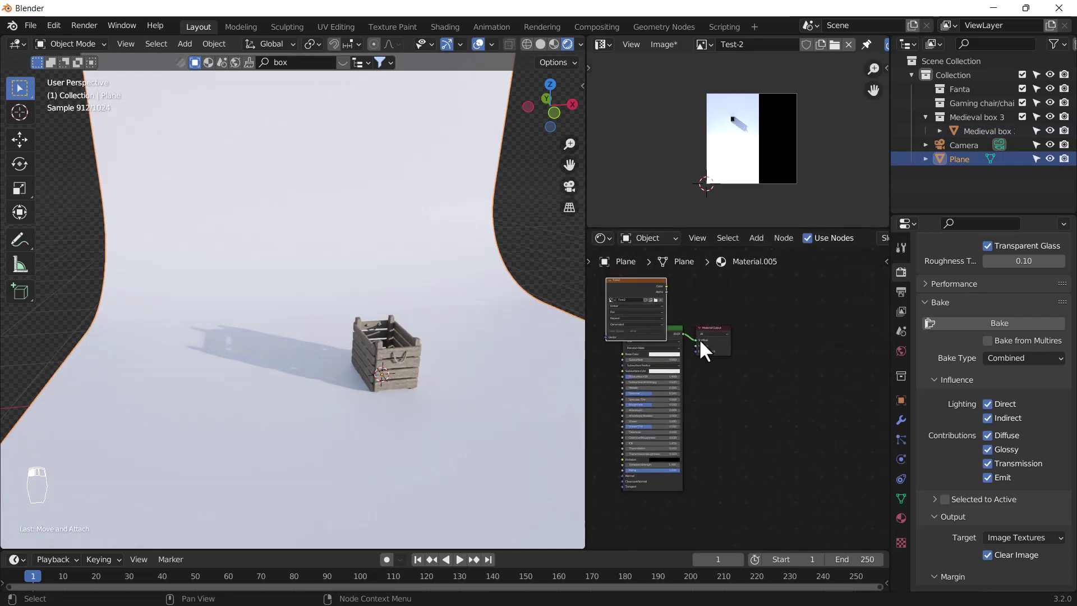
pyautogui.moveTo(694, 339); pyautogui.dragTo(674, 378)
pyautogui.scroll(3, 677, 386)
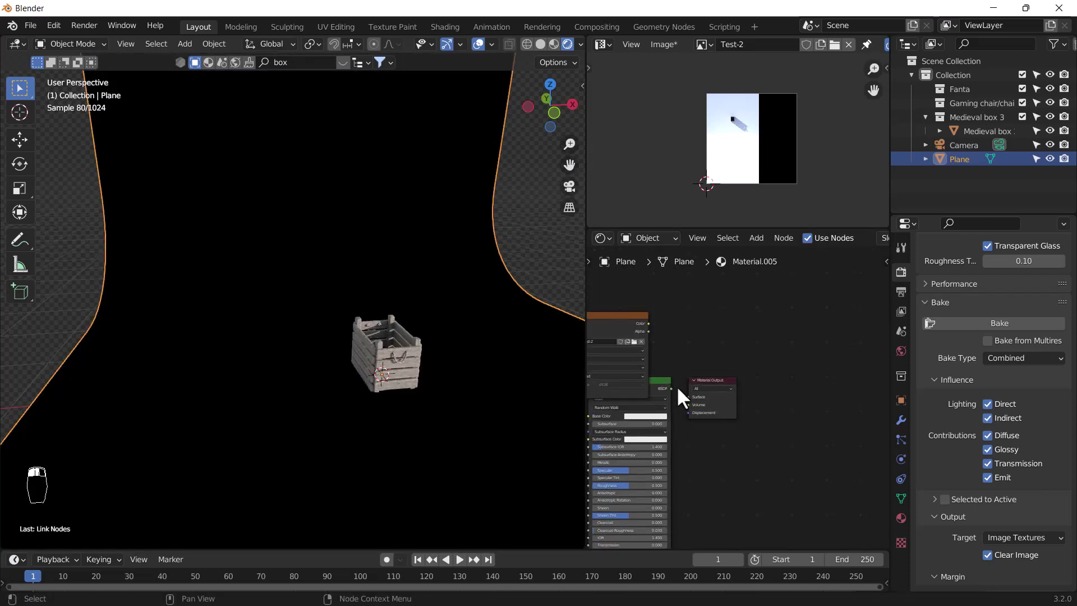
pyautogui.moveTo(649, 322); pyautogui.dragTo(691, 396)
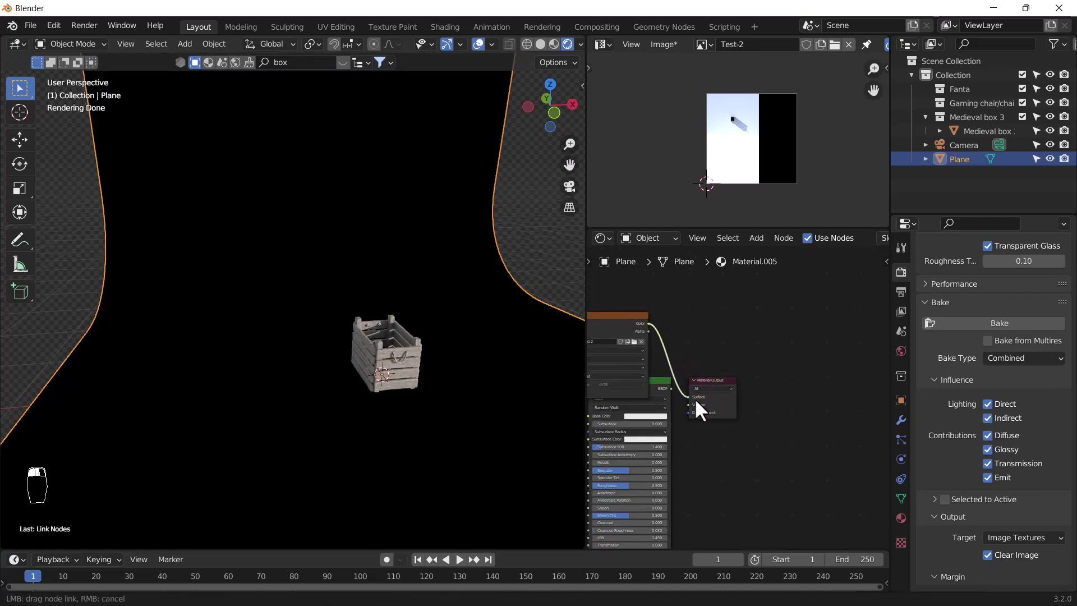
pyautogui.scroll(-3, 262, 347)
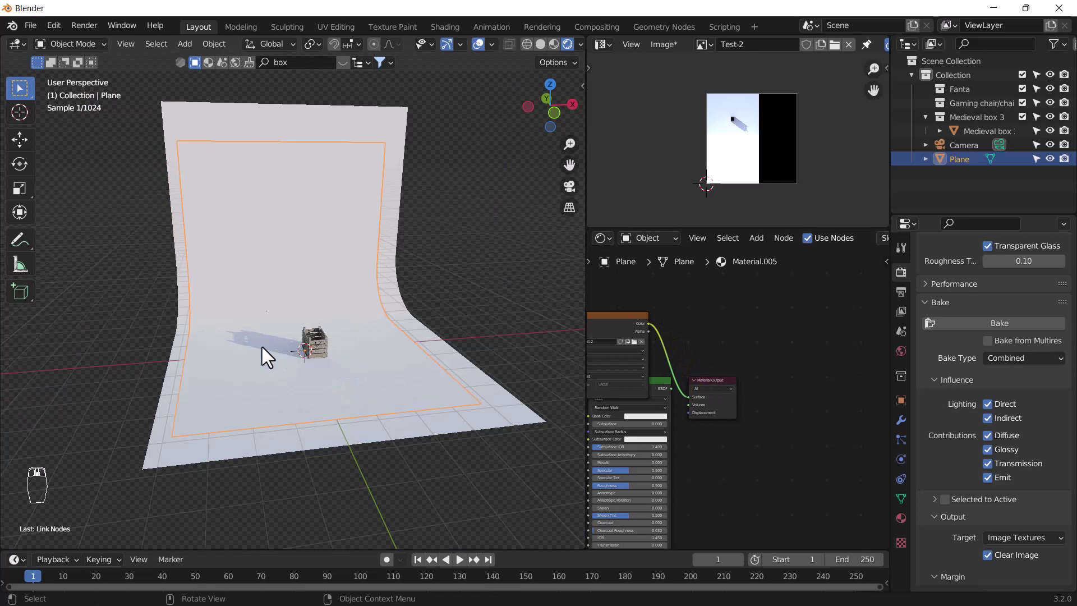
pyautogui.scroll(3, 274, 352)
pyautogui.scroll(-3, 312, 363)
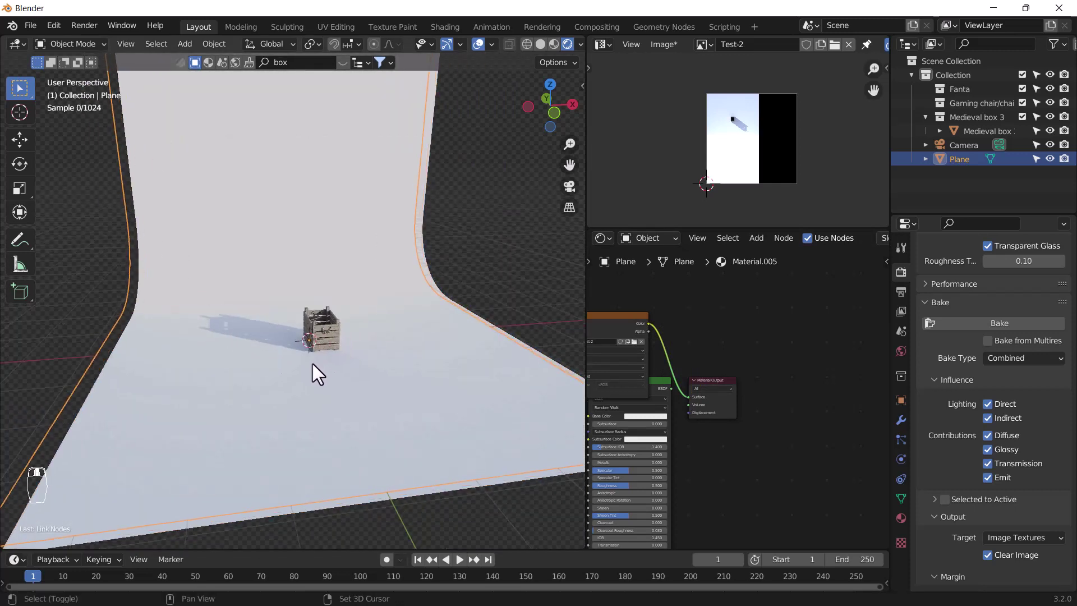
# Disconnect the night environment image from the World Color input, then deselect the backdrop plane
pyautogui.click(901, 350)
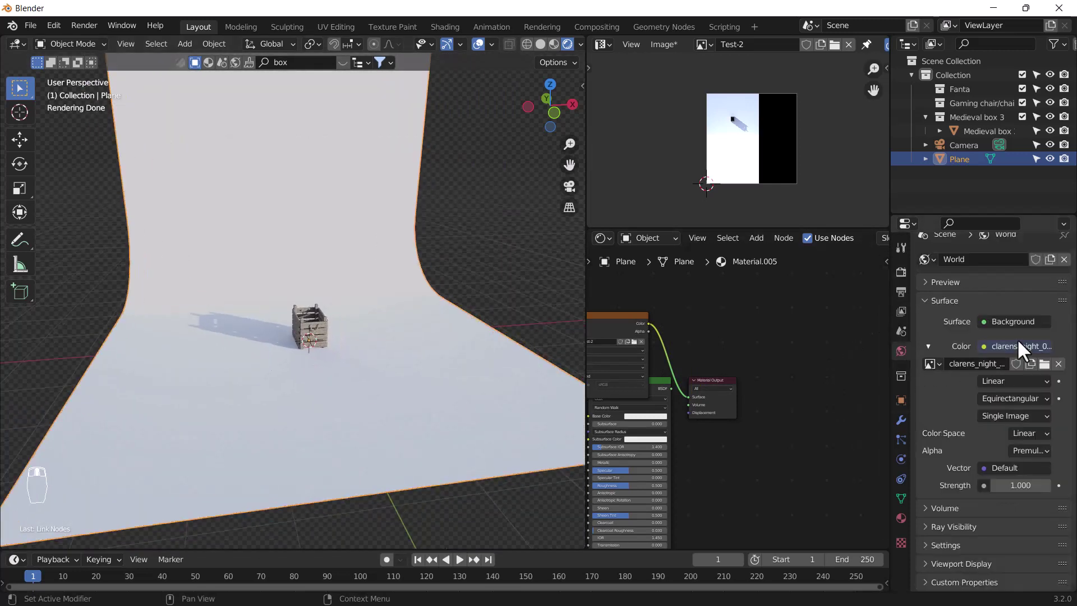
pyautogui.click(983, 346)
pyautogui.click(999, 390)
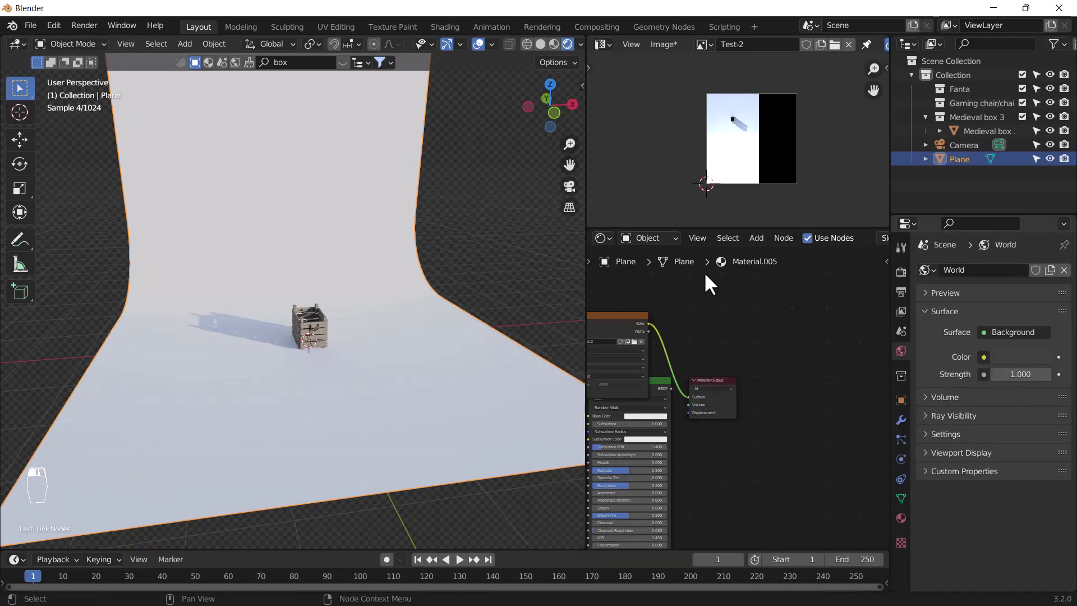
pyautogui.click(454, 199)
pyautogui.scroll(-3, 385, 266)
pyautogui.moveTo(386, 268); pyautogui.dragTo(358, 304, button='middle')
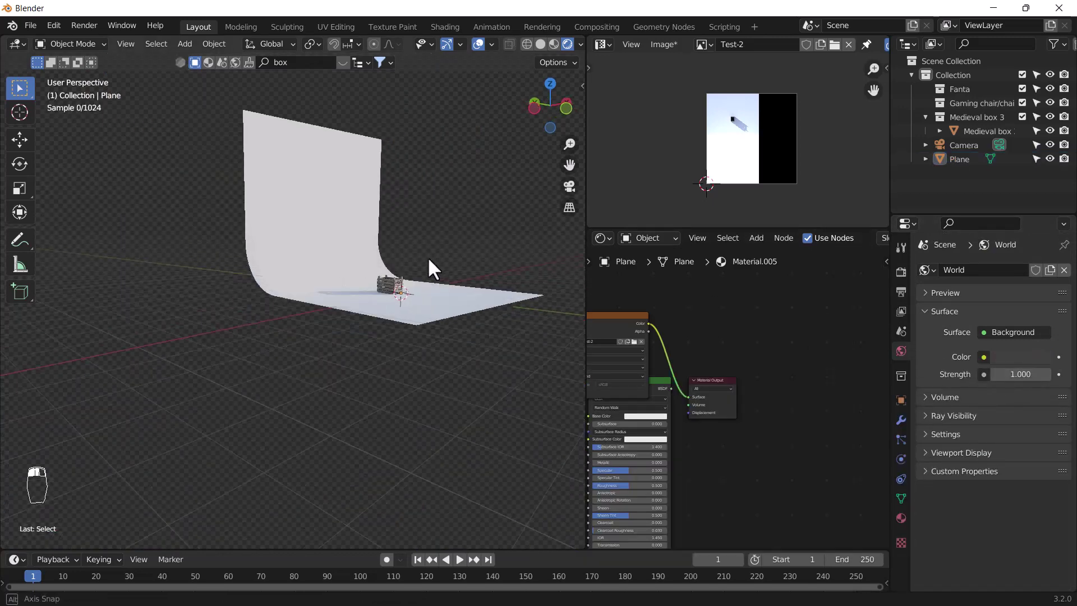
pyautogui.scroll(4, 358, 305)
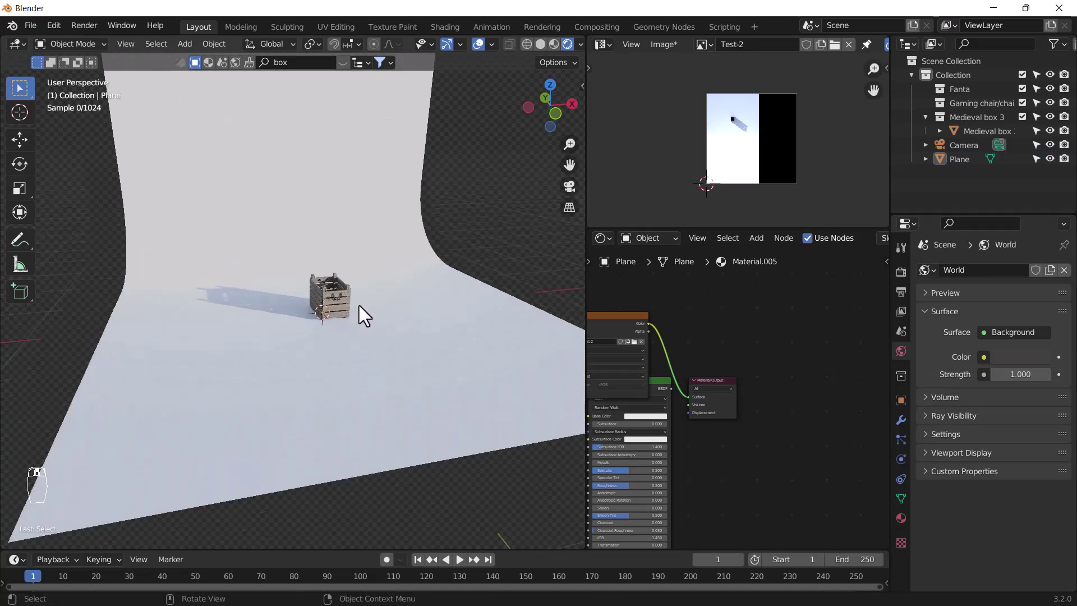
pyautogui.hotkey('shift', 'a')
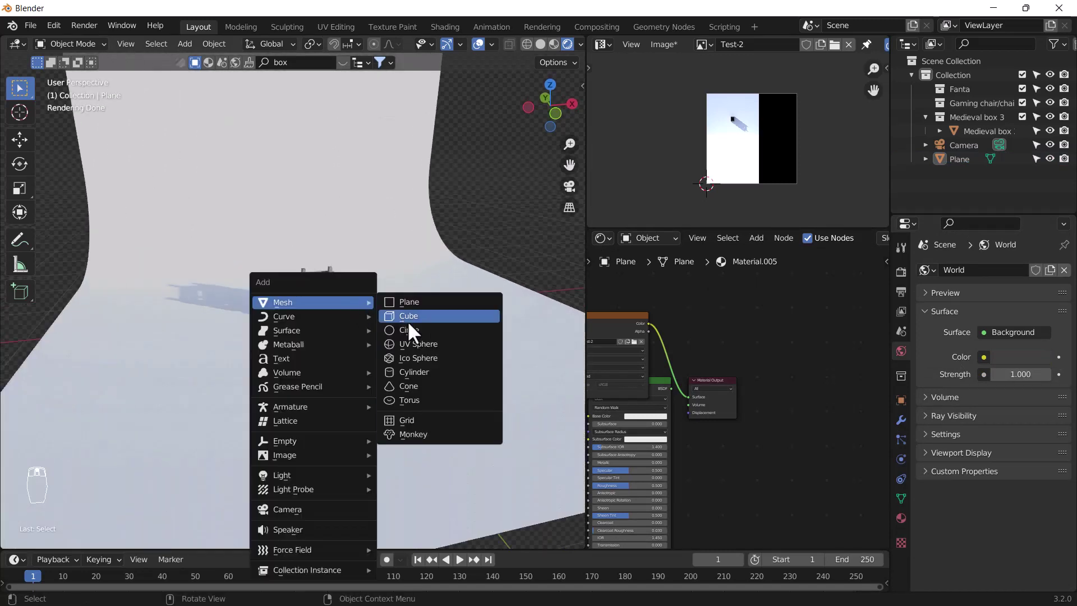
pyautogui.click(408, 321)
pyautogui.scroll(-2, 365, 312)
pyautogui.scroll(-1, 352, 312)
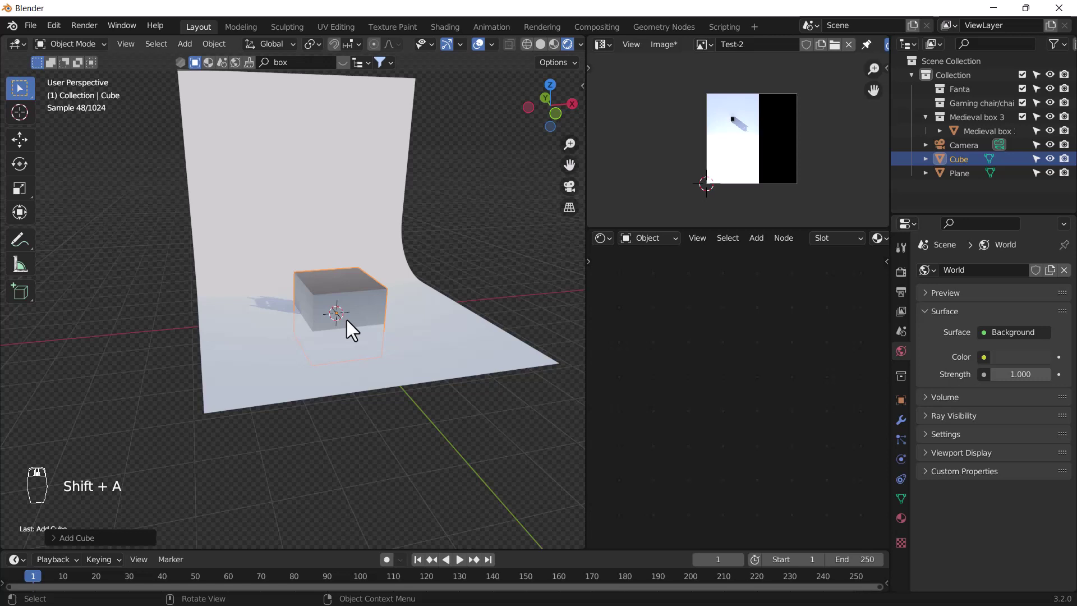
pyautogui.press('g')
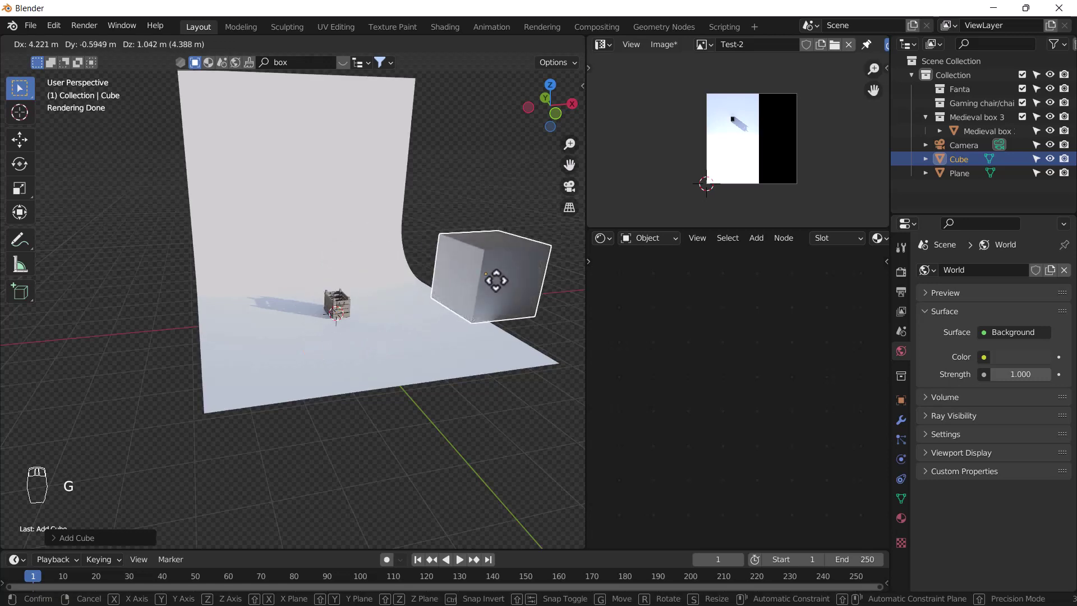
pyautogui.click(496, 281)
pyautogui.scroll(3, 334, 301)
pyautogui.scroll(2, 329, 299)
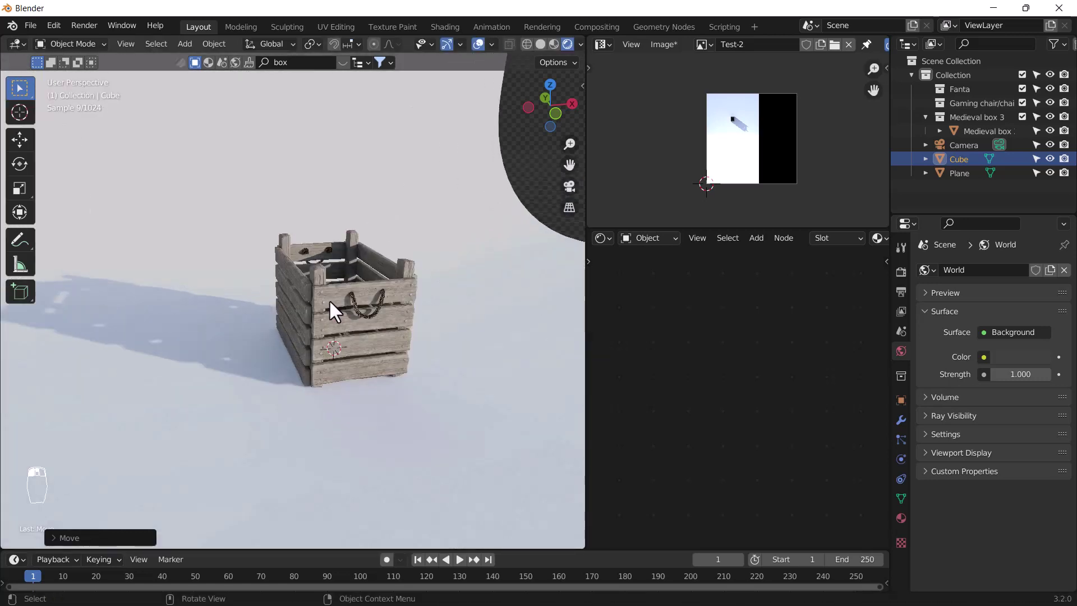
pyautogui.scroll(-4, 384, 308)
pyautogui.scroll(6, 400, 316)
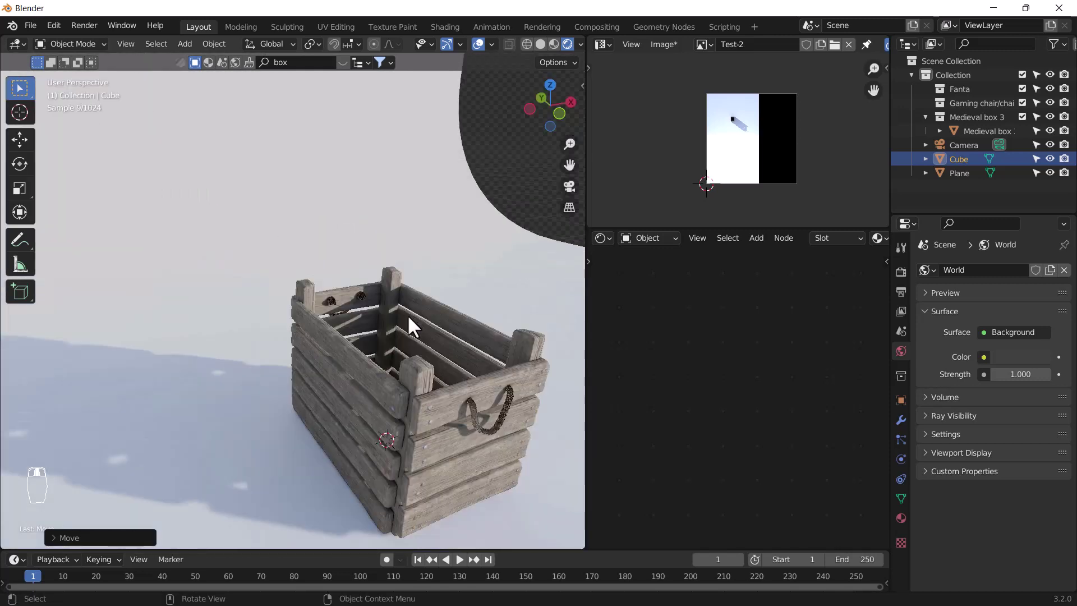
pyautogui.press('Delete')
pyautogui.scroll(-6, 483, 301)
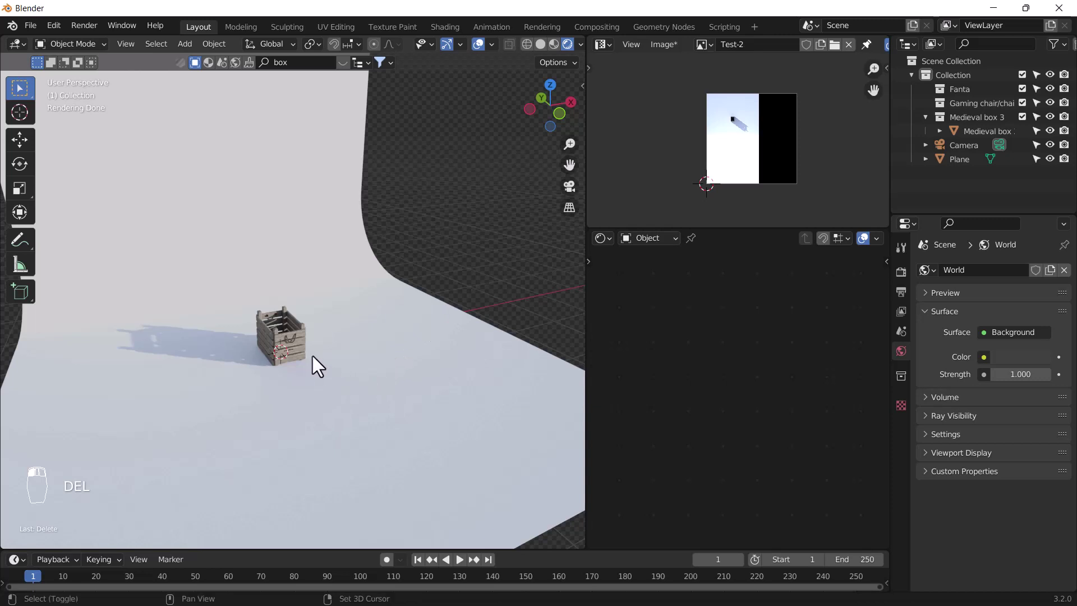
pyautogui.scroll(2, 346, 376)
pyautogui.scroll(3, 345, 374)
# Orbit the viewport to a close front view of the crate
pyautogui.moveTo(344, 373)
pyautogui.mouseDown(button='middle')
pyautogui.moveTo(292, 373)
pyautogui.moveTo(334, 413)
pyautogui.mouseUp(button='middle')
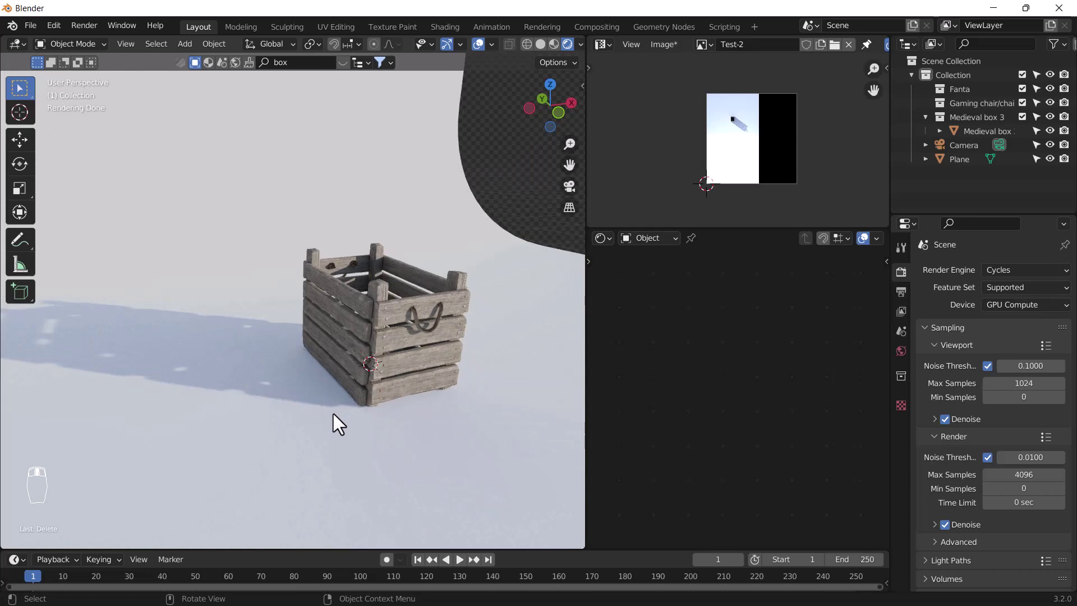